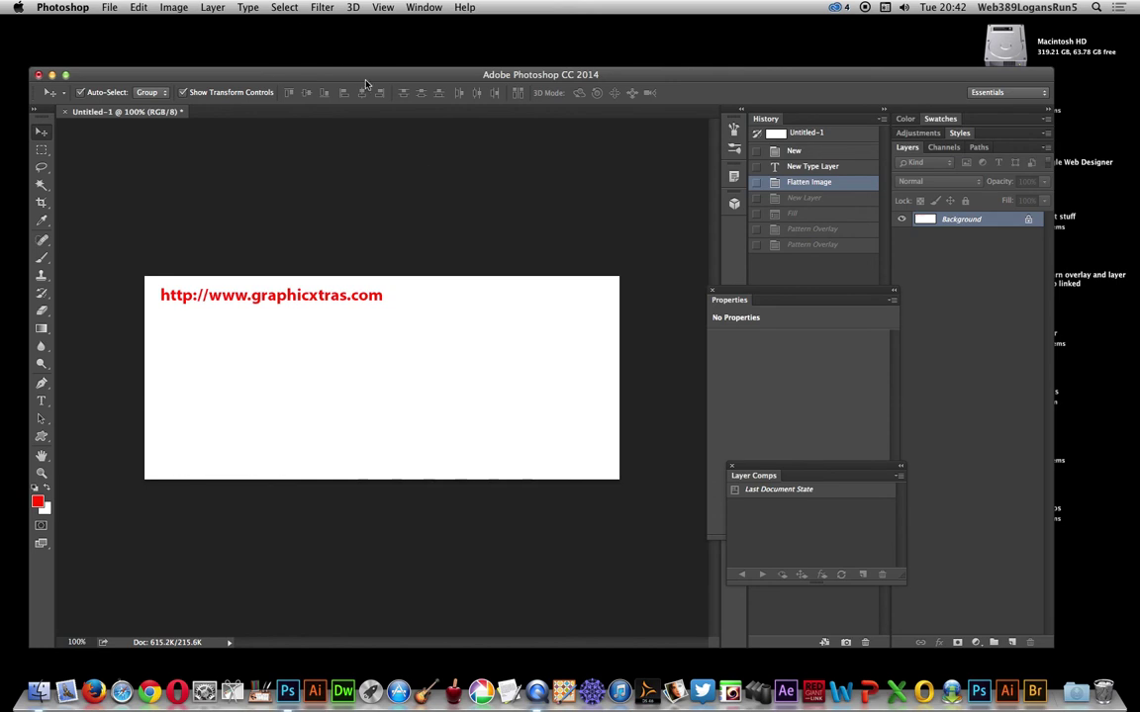
# Add a new empty layer, Layer 1, above the background
pyautogui.click(214, 8)
pyautogui.moveTo(237, 23)
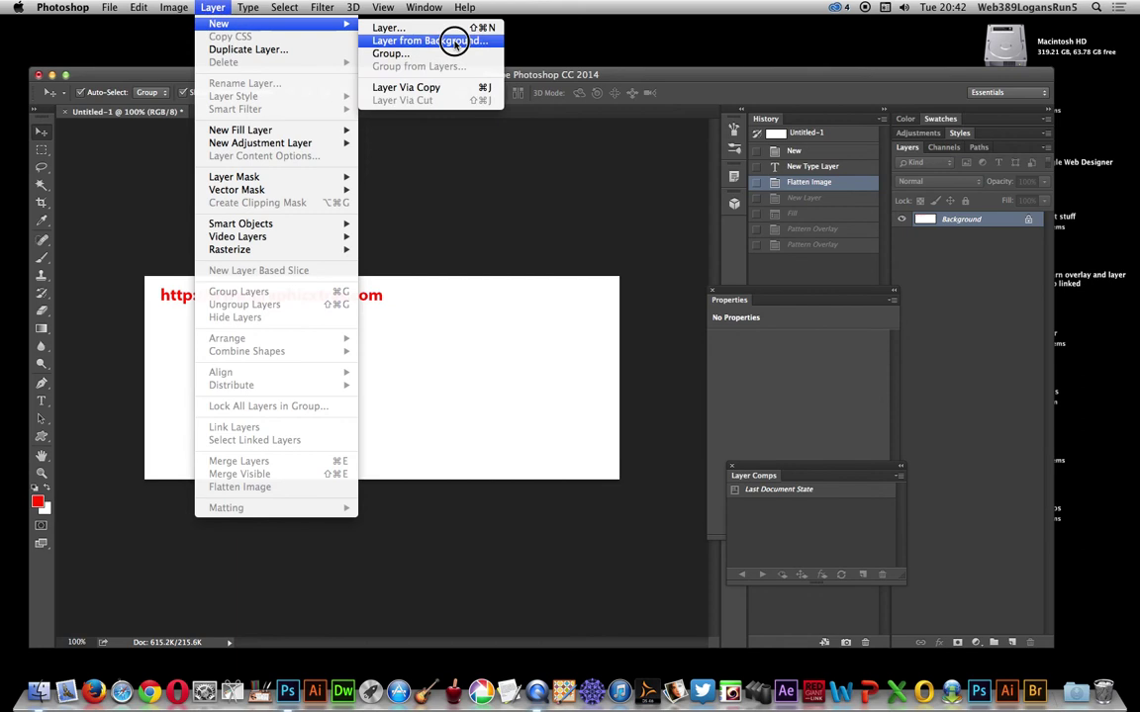
pyautogui.click(450, 30)
pyautogui.click(699, 296)
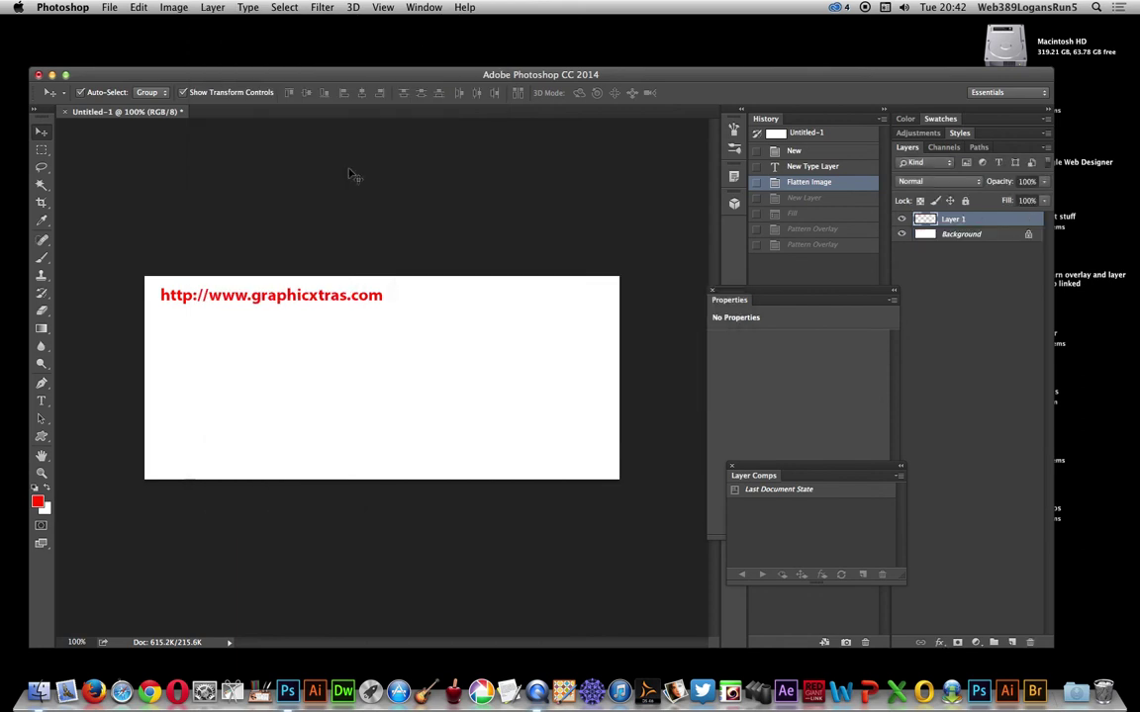
# Fill Layer 1 with the solid red foreground colour
pyautogui.click(215, 8)
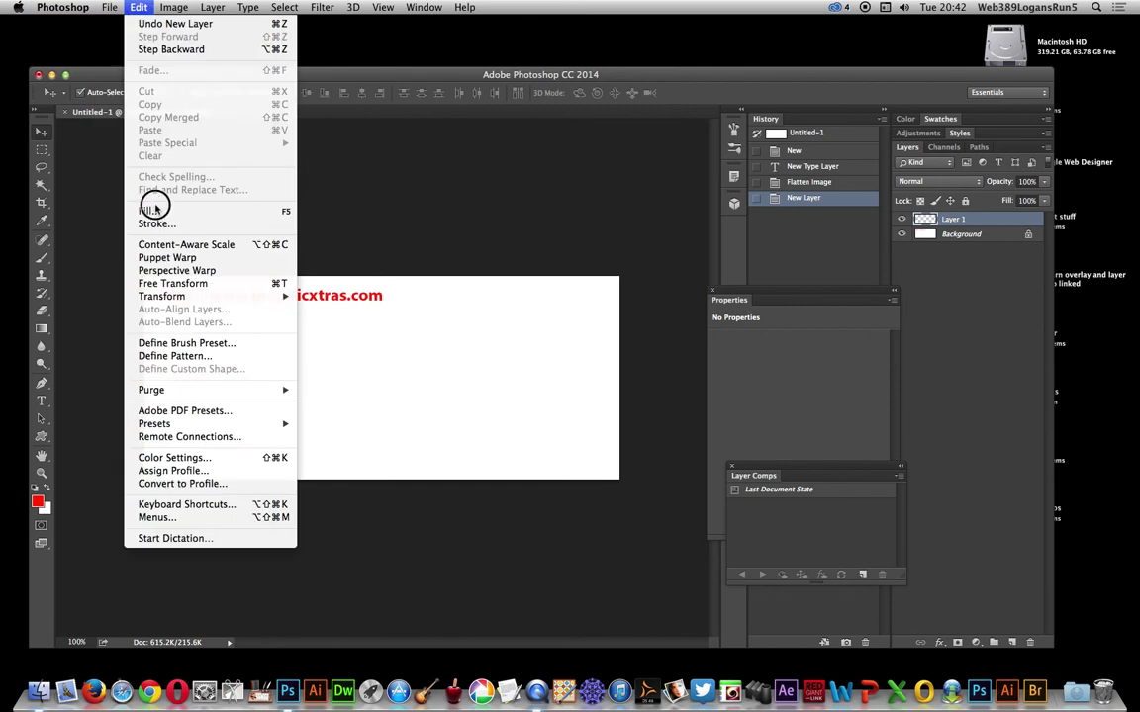
pyautogui.click(156, 210)
pyautogui.click(666, 261)
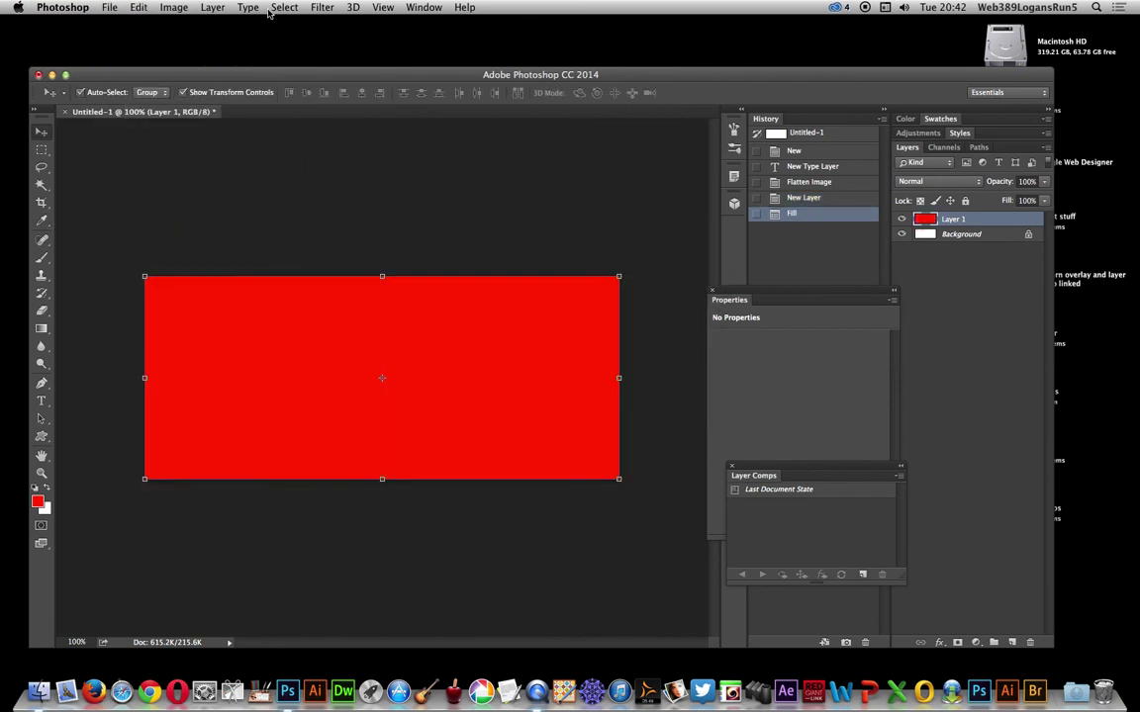
pyautogui.click(212, 7)
# Try several pattern swatches, then apply the green glowing grid as Layer 1's Pattern Overlay
pyautogui.moveTo(228, 96)
pyautogui.click(400, 207)
pyautogui.click(847, 269)
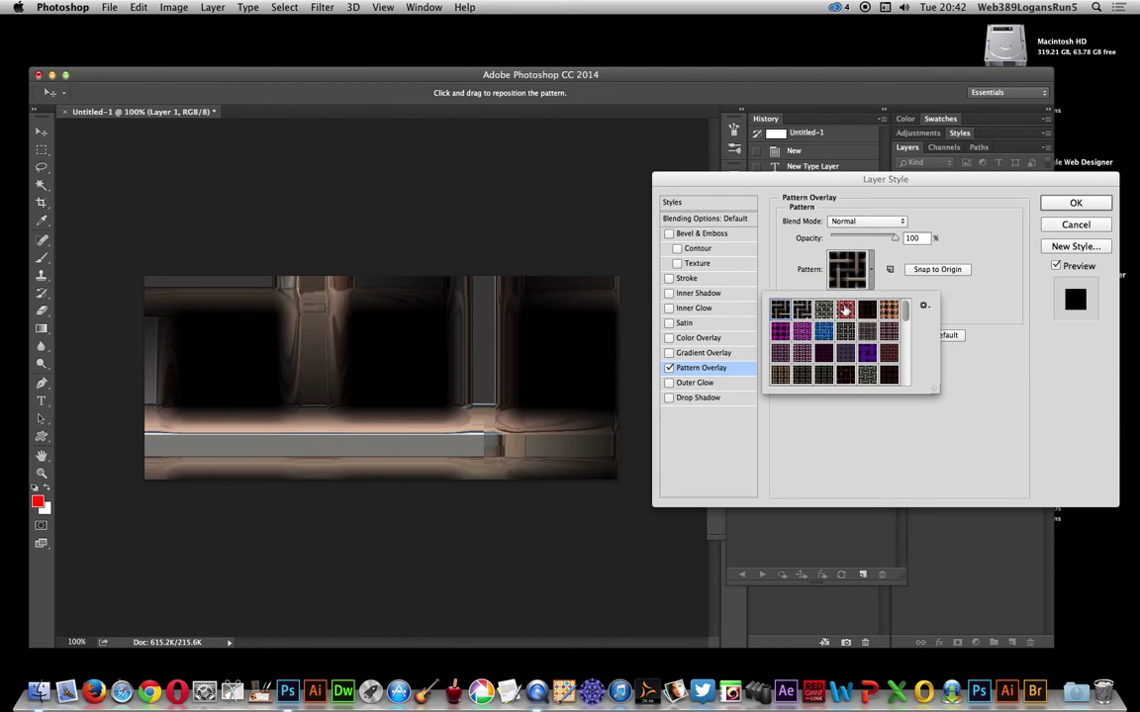
pyautogui.click(802, 332)
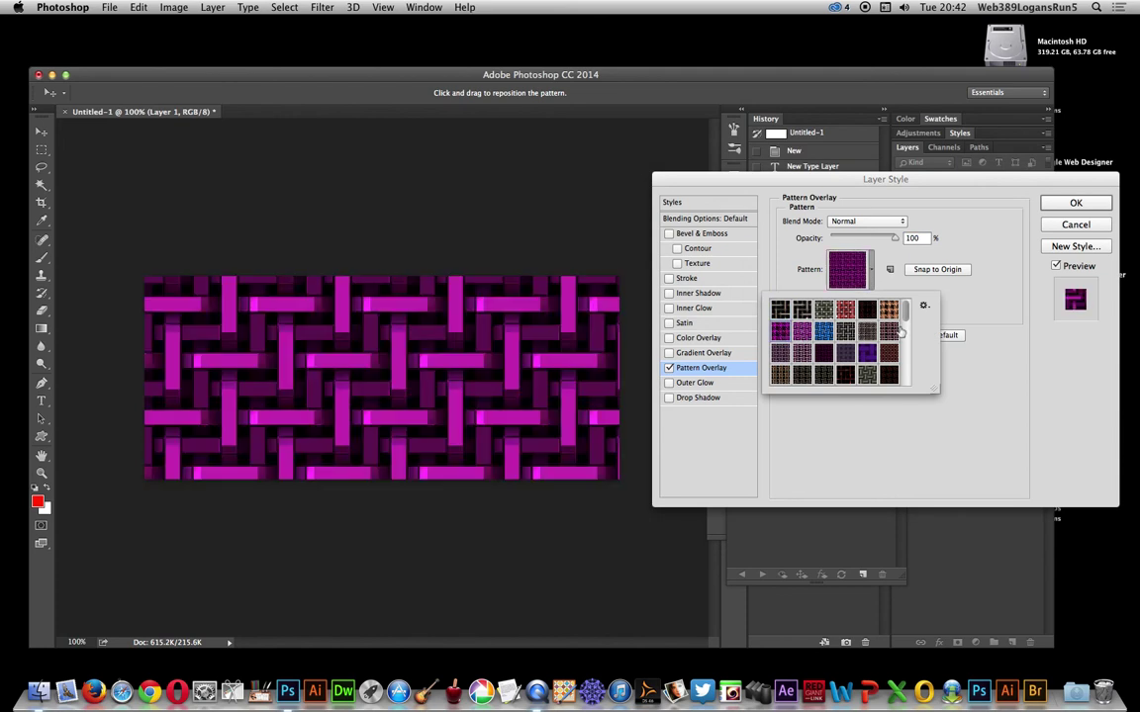
pyautogui.scroll(-2, 901, 332)
pyautogui.click(866, 361)
pyautogui.click(846, 357)
pyautogui.click(803, 357)
pyautogui.click(780, 357)
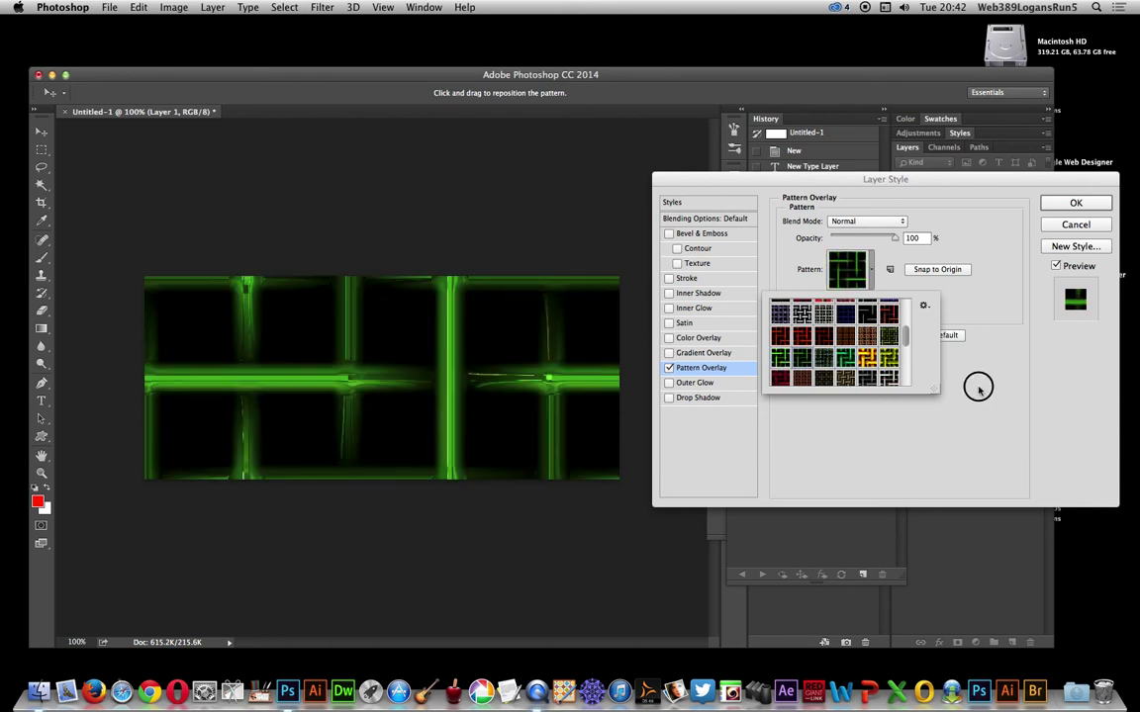
pyautogui.click(997, 247)
pyautogui.click(1075, 203)
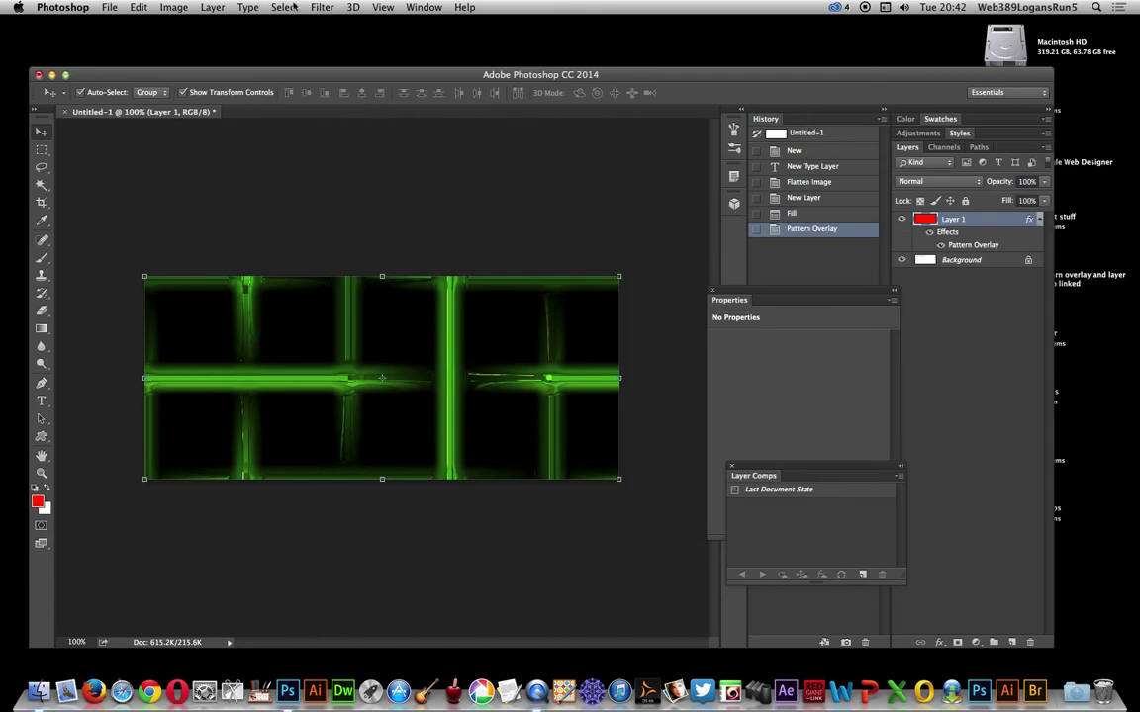
# Convert the green-grid Layer 1 into an embedded smart object
pyautogui.click(214, 6)
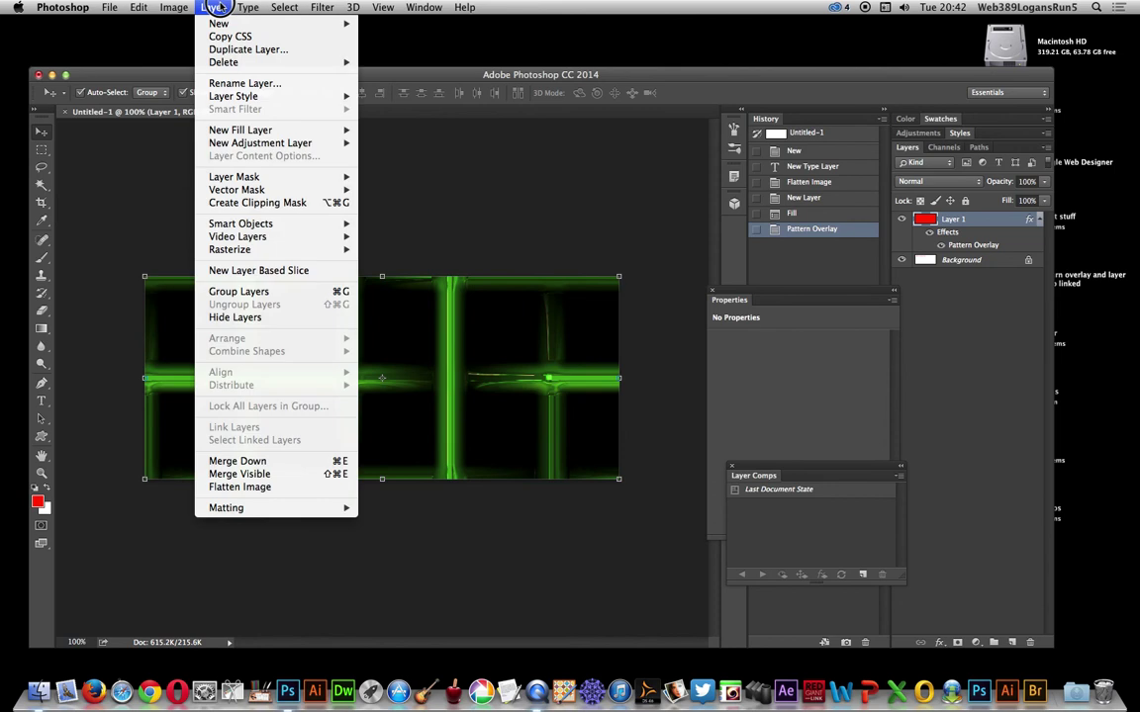
pyautogui.moveTo(269, 227)
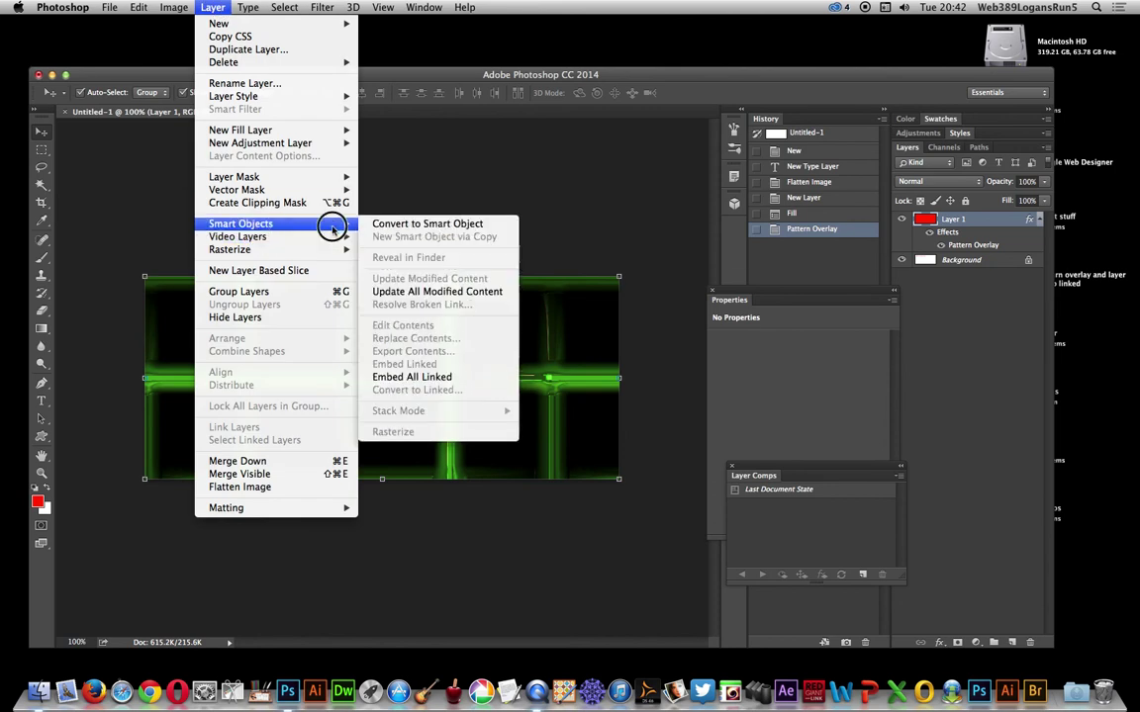
pyautogui.click(381, 225)
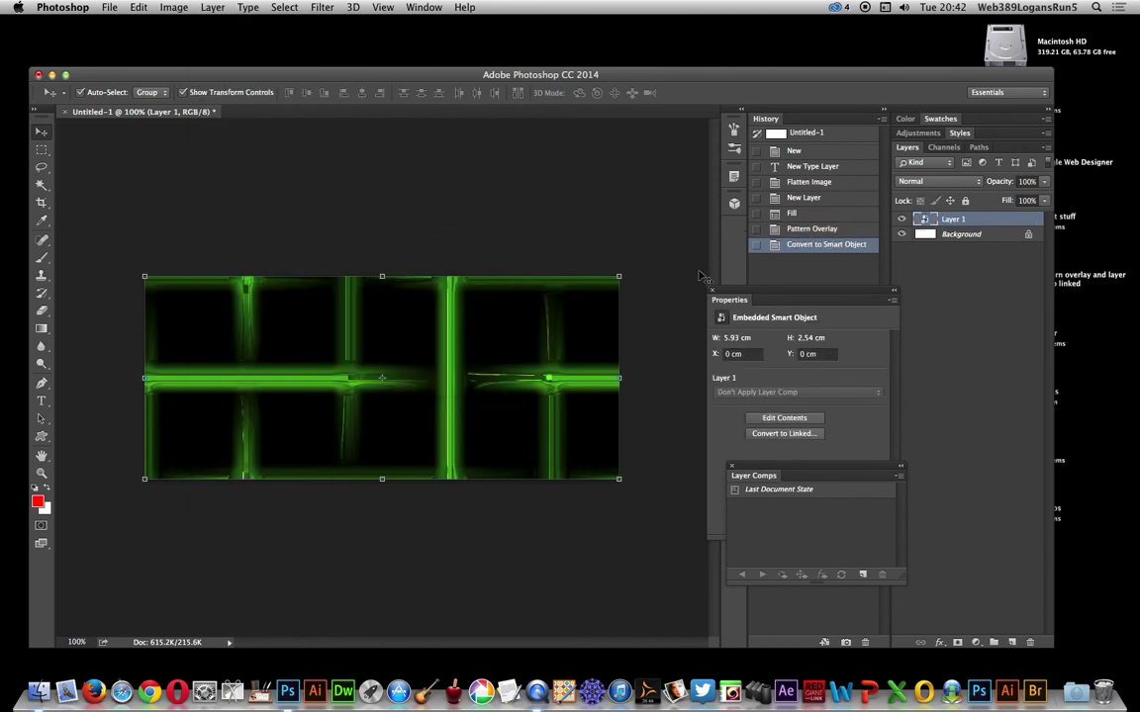
pyautogui.click(213, 7)
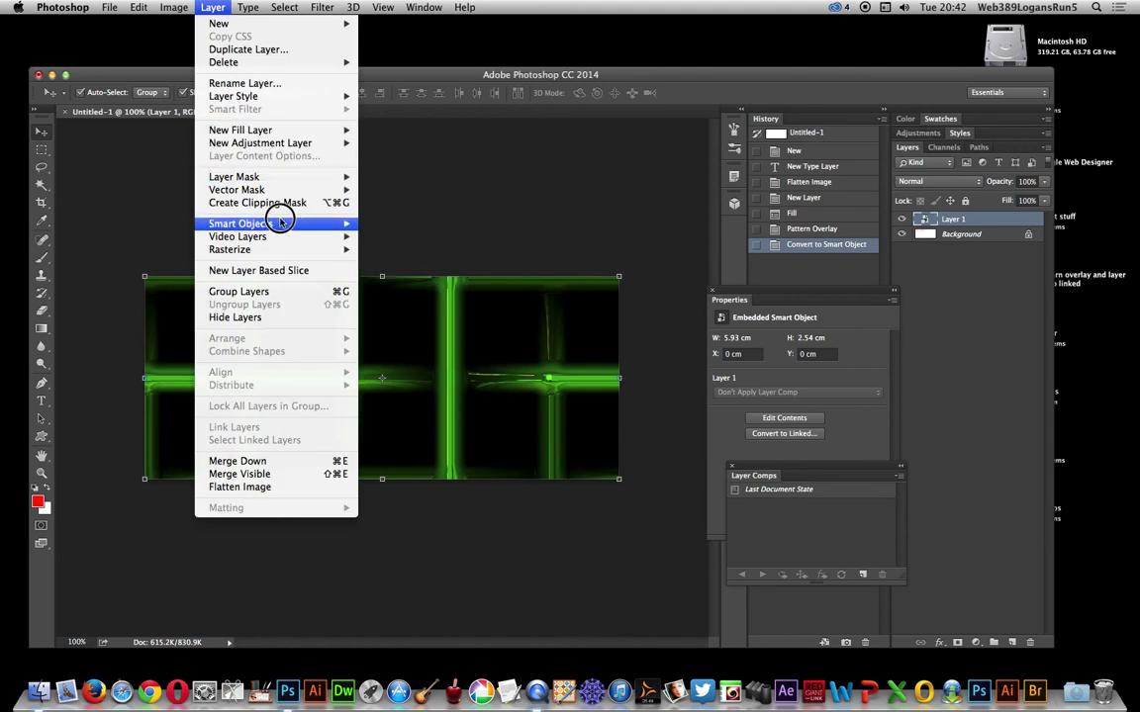
pyautogui.moveTo(336, 224)
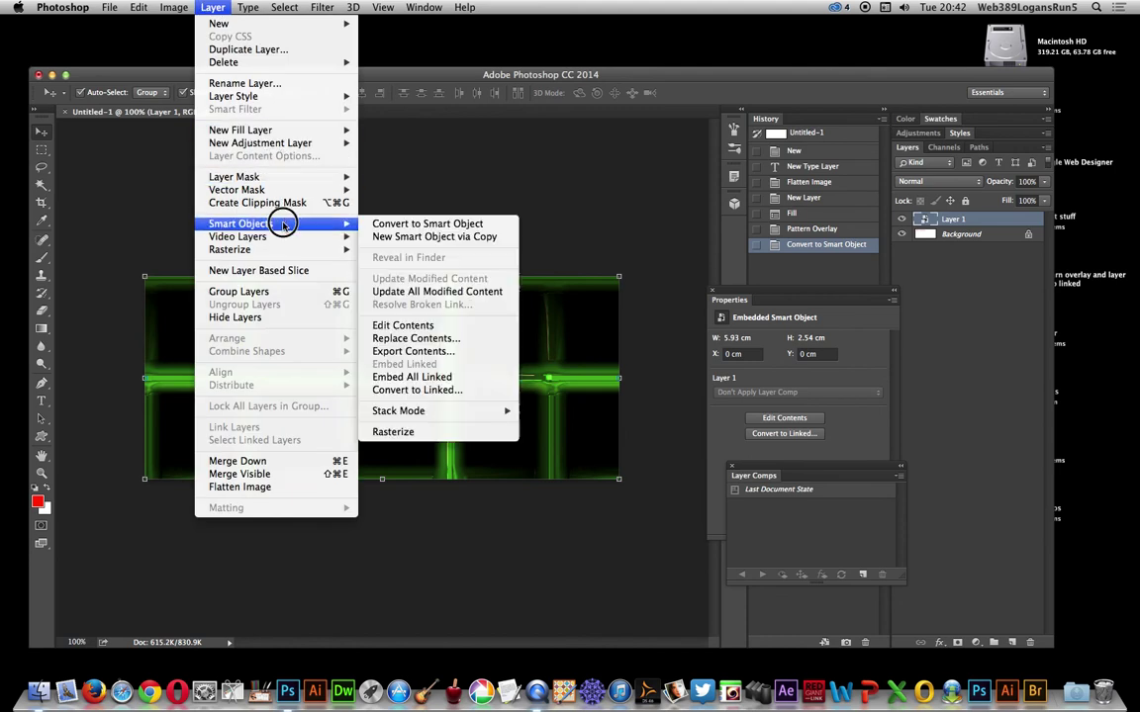
# Convert the smart object to linked, saving its contents as weaves1.psb in the test folder
pyautogui.click(438, 391)
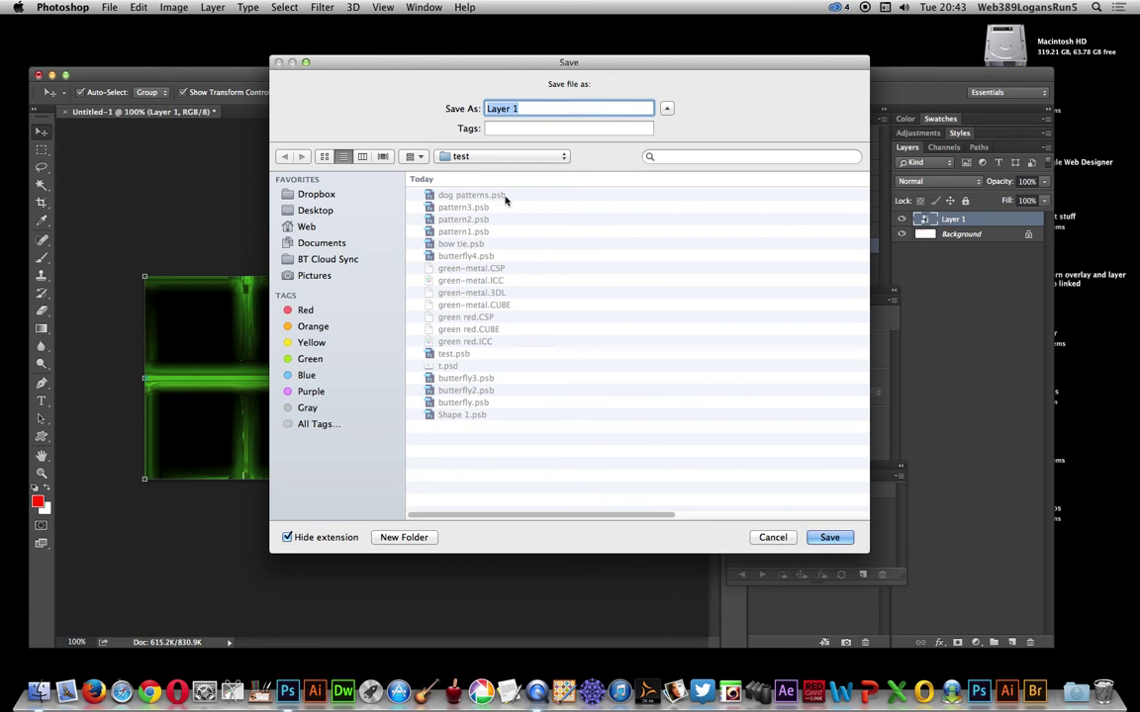
pyautogui.write('weaves1')
pyautogui.click(829, 538)
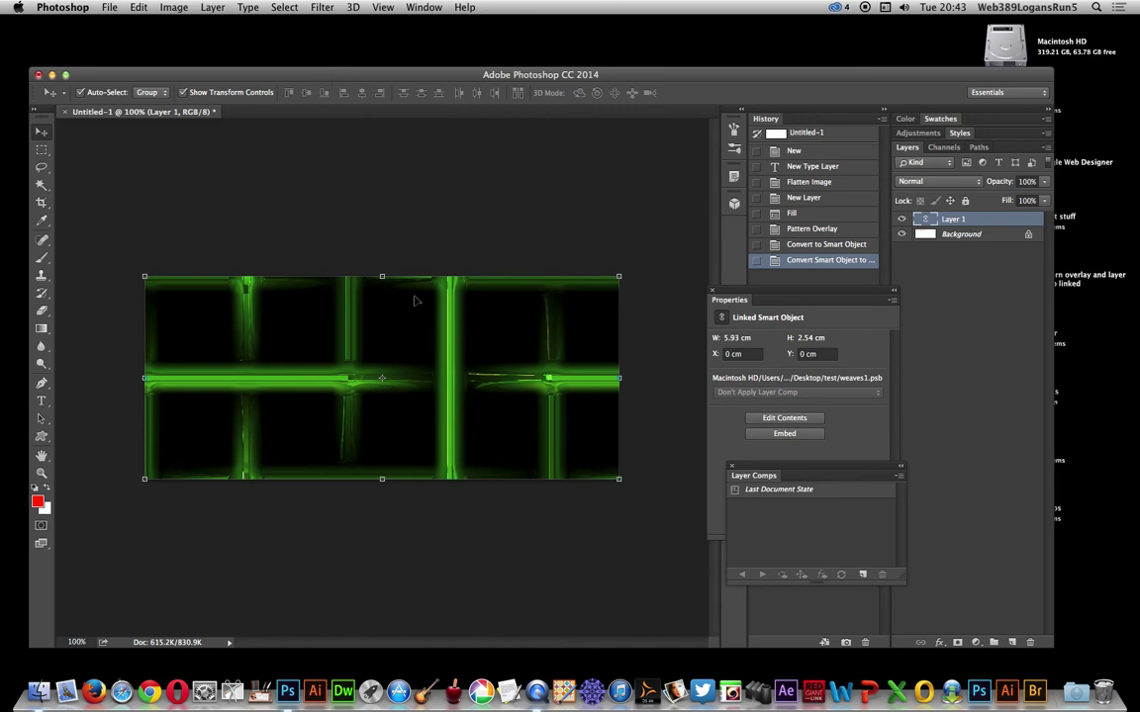
# Open the linked weaves1.psb contents in a new tab and show the Layer Comps panel
pyautogui.click(775, 419)
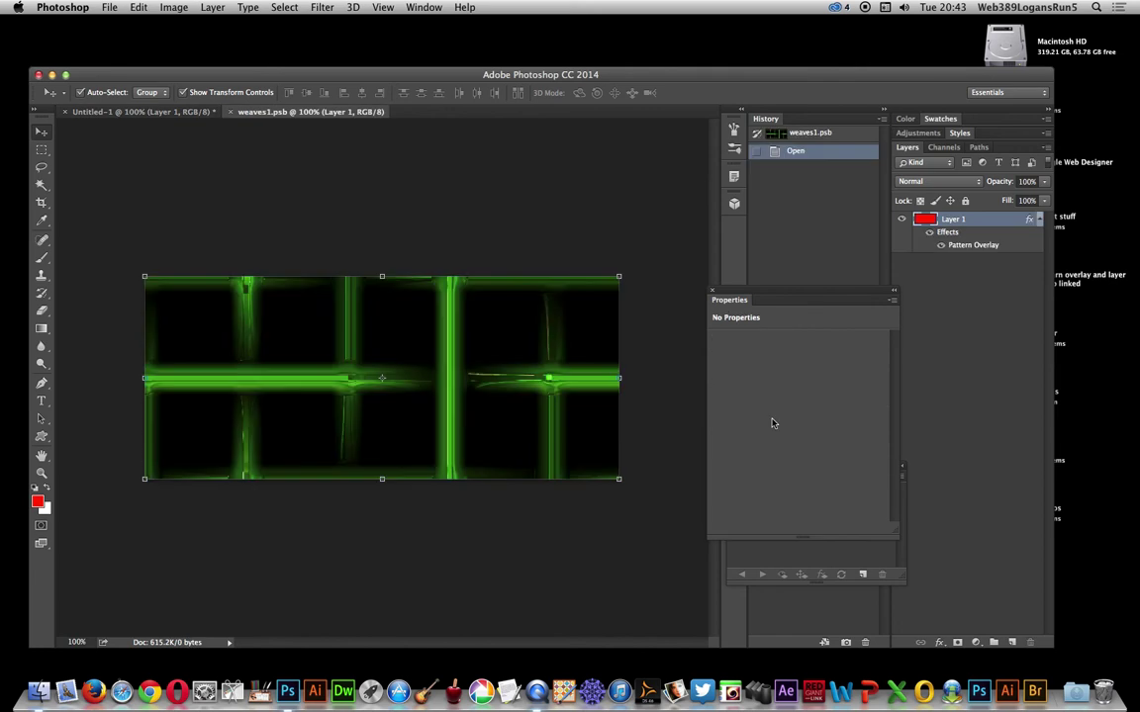
pyautogui.click(424, 7)
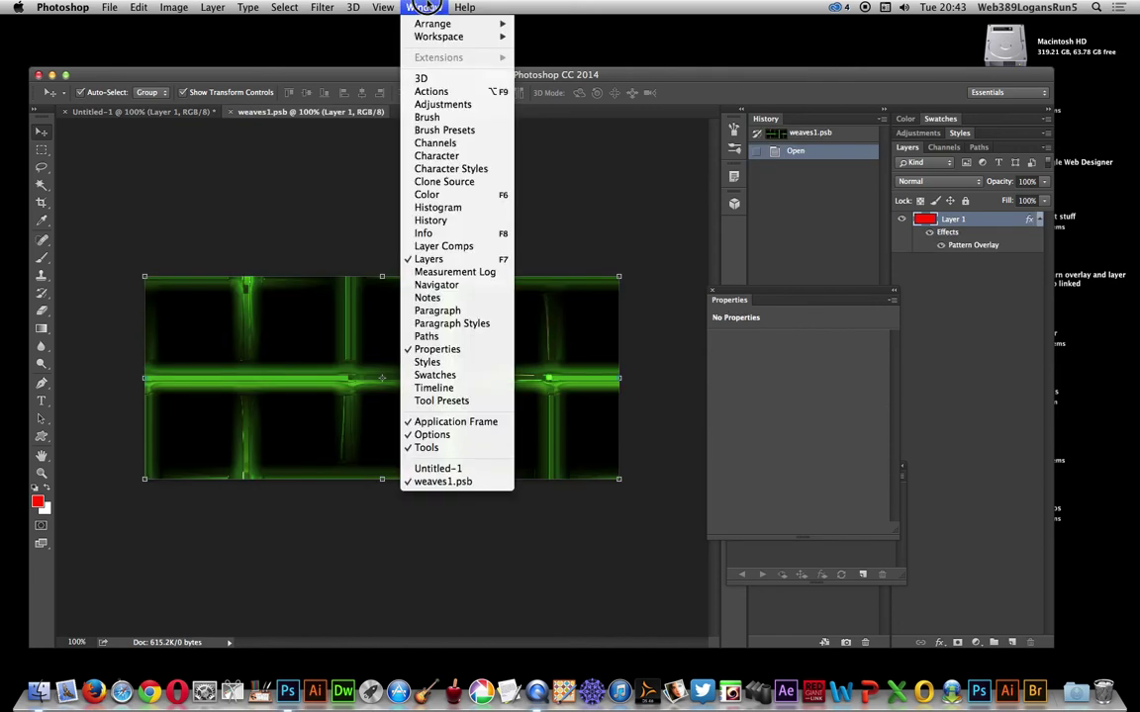
pyautogui.click(586, 405)
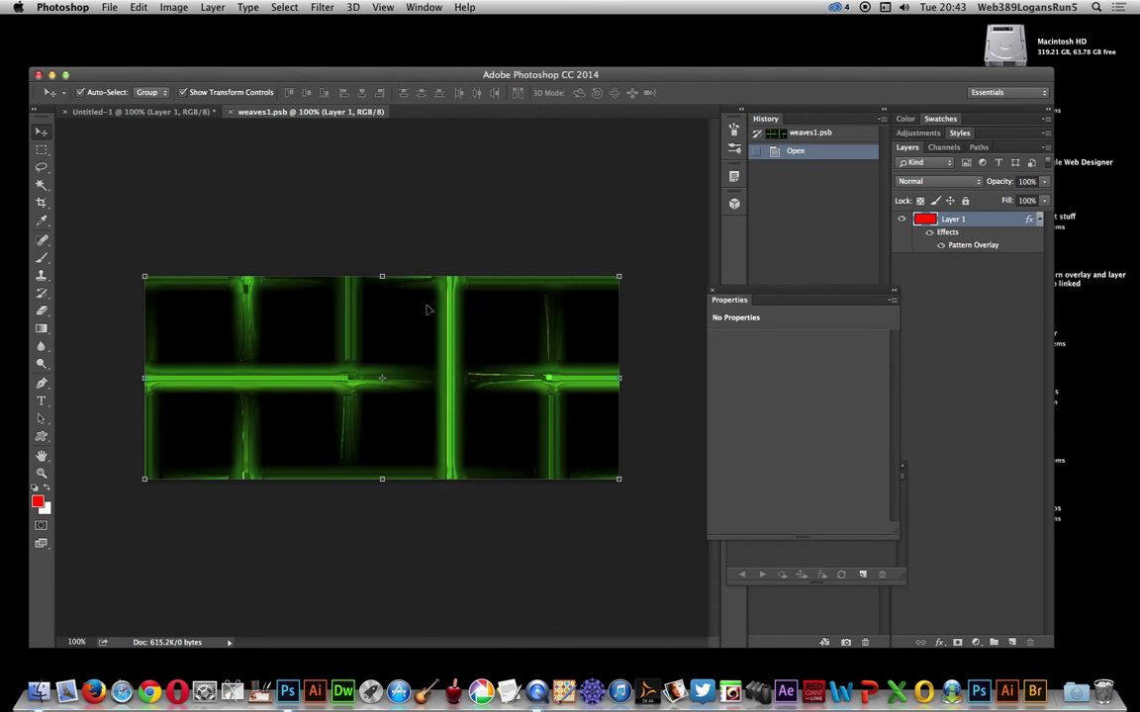
pyautogui.click(287, 113)
pyautogui.click(782, 549)
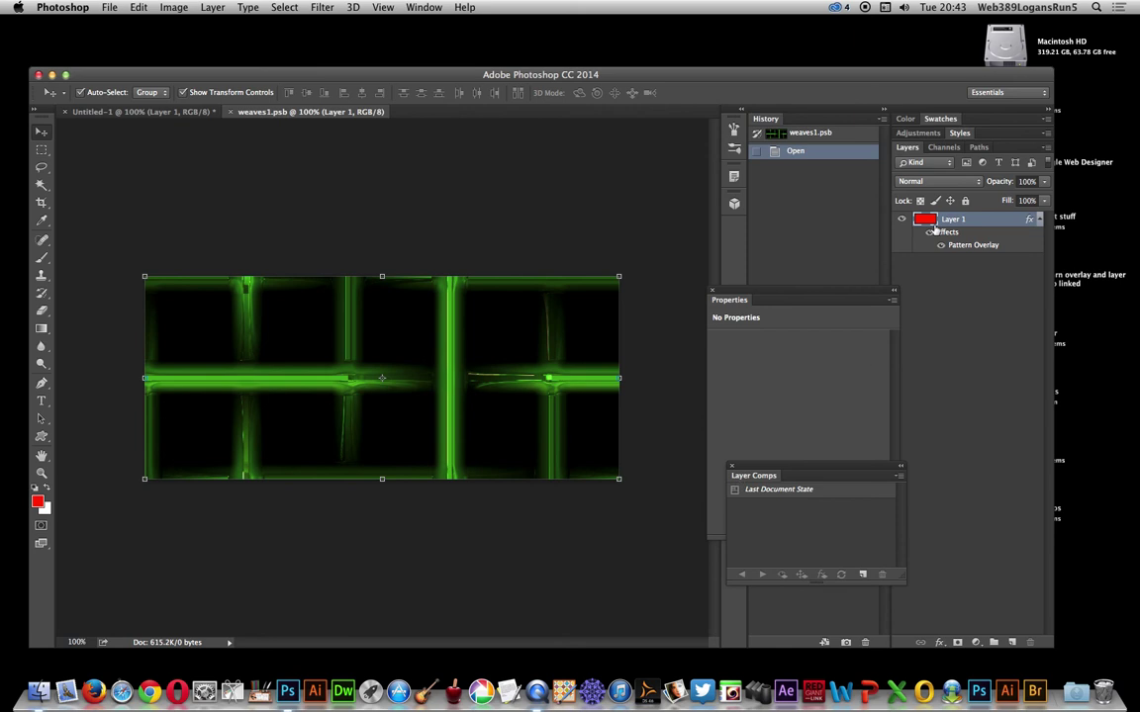
# Switch Layer 1's Pattern Overlay to the red glowing grid pattern
pyautogui.doubleClick(980, 245)
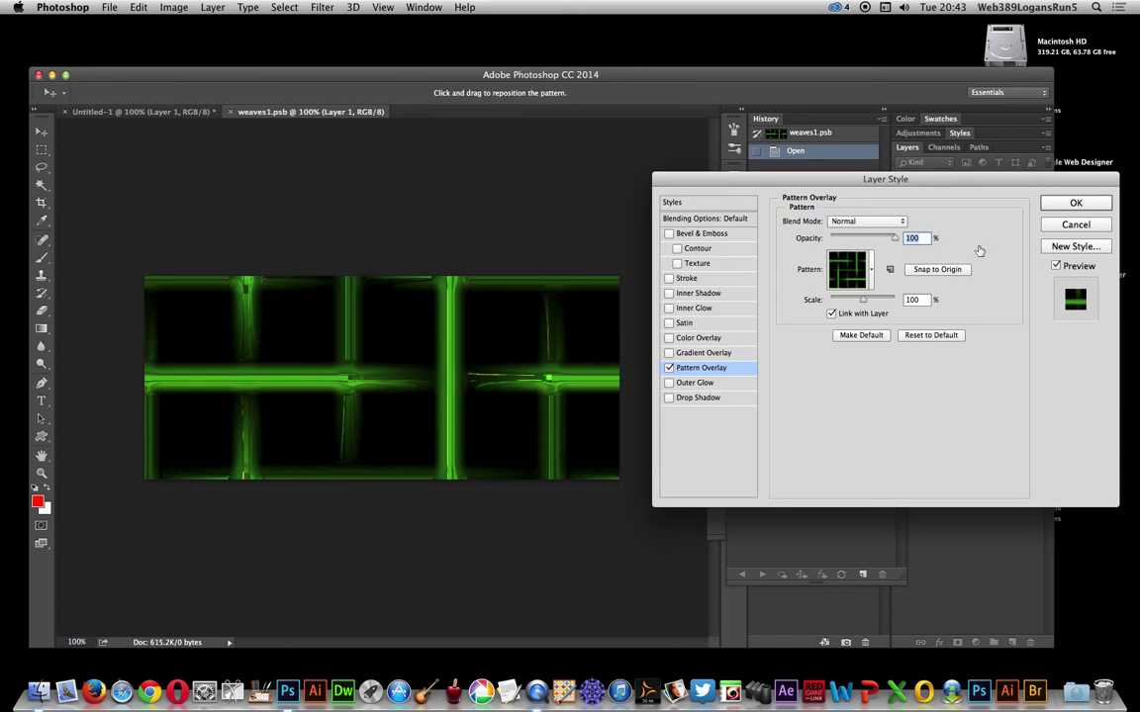
pyautogui.click(848, 269)
pyautogui.click(844, 313)
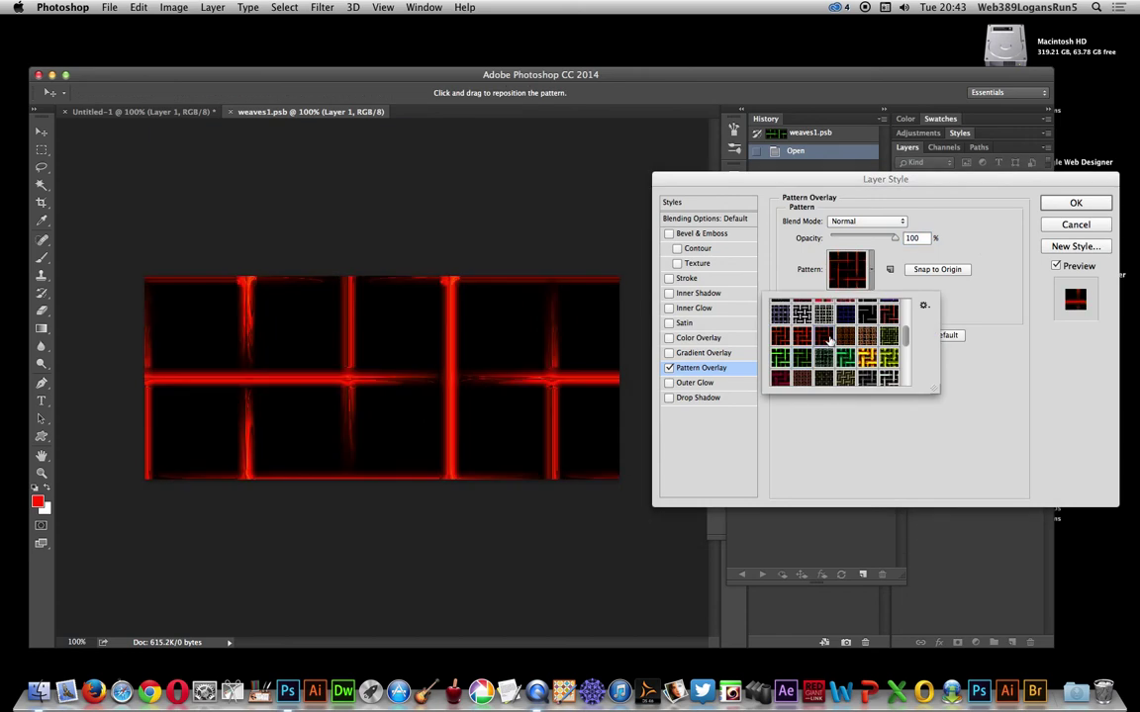
pyautogui.click(1104, 204)
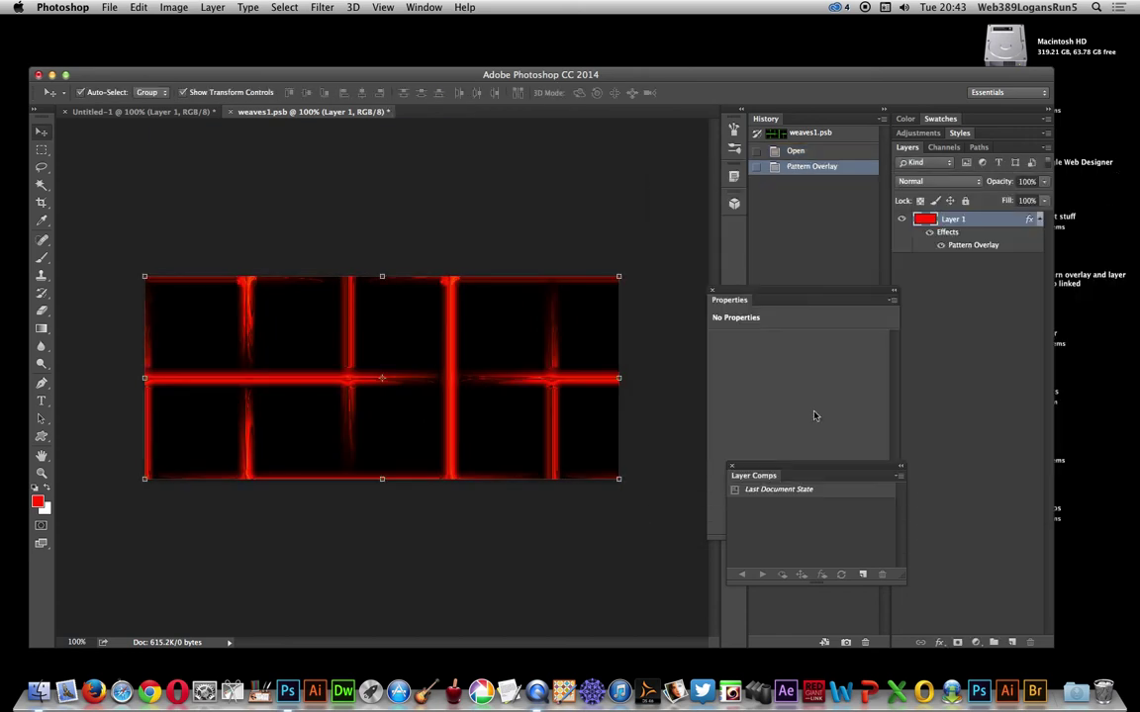
# Record the red grid look as a new layer comp named Layer Comp 1
pyautogui.click(890, 476)
pyautogui.click(940, 447)
pyautogui.click(720, 267)
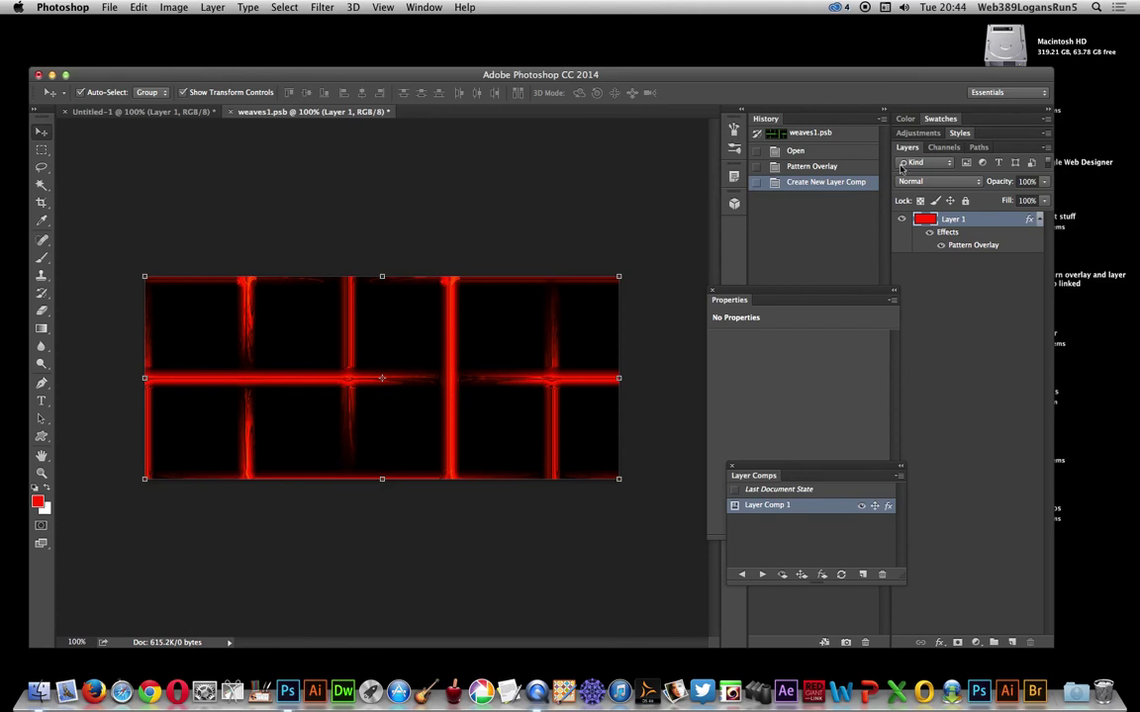
# Change Layer 1's Pattern Overlay to the yellow weave pattern
pyautogui.doubleClick(975, 248)
pyautogui.click(849, 269)
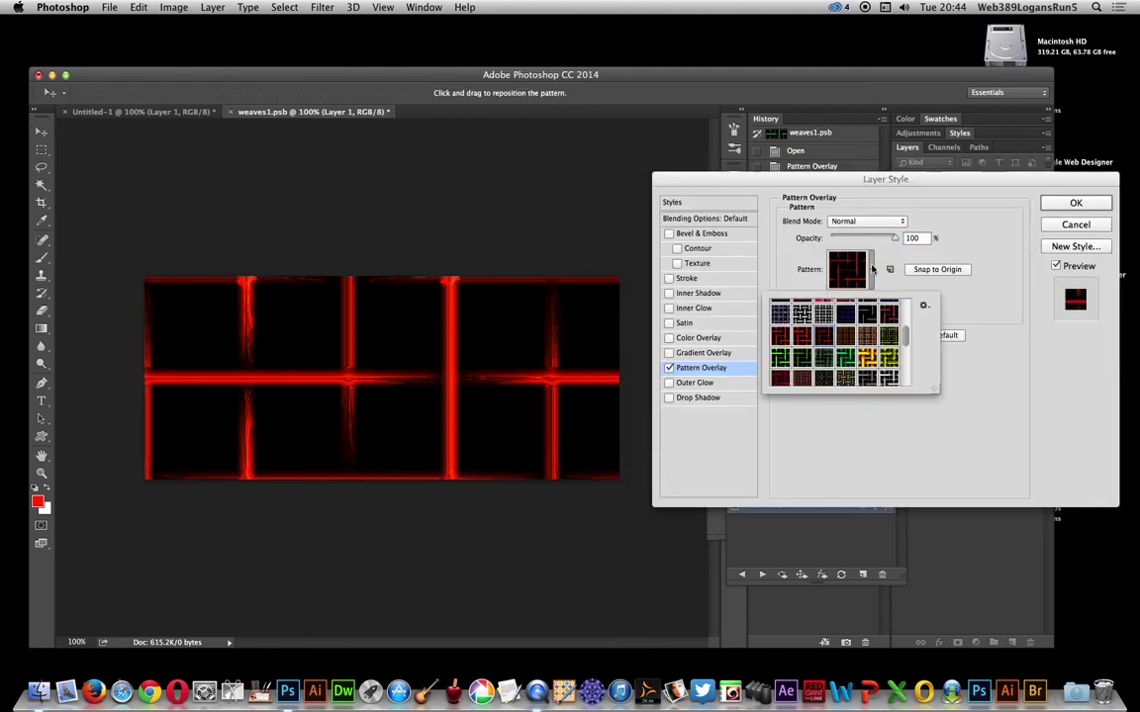
pyautogui.click(866, 359)
pyautogui.press('Return')
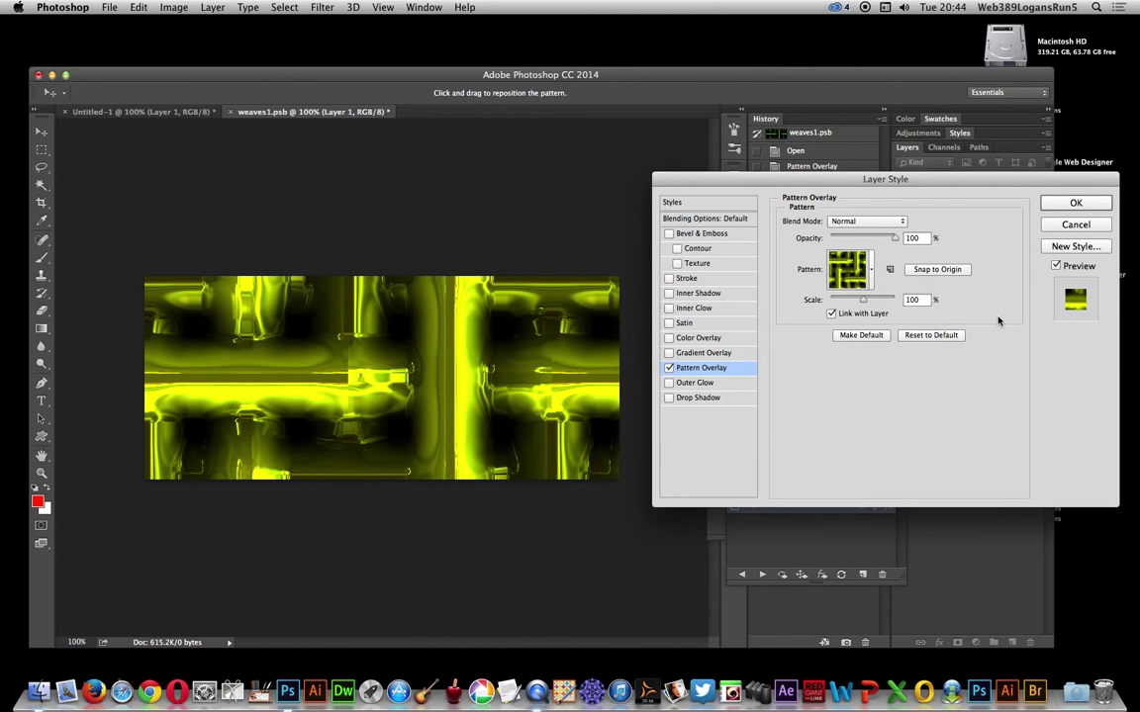
pyautogui.click(1075, 204)
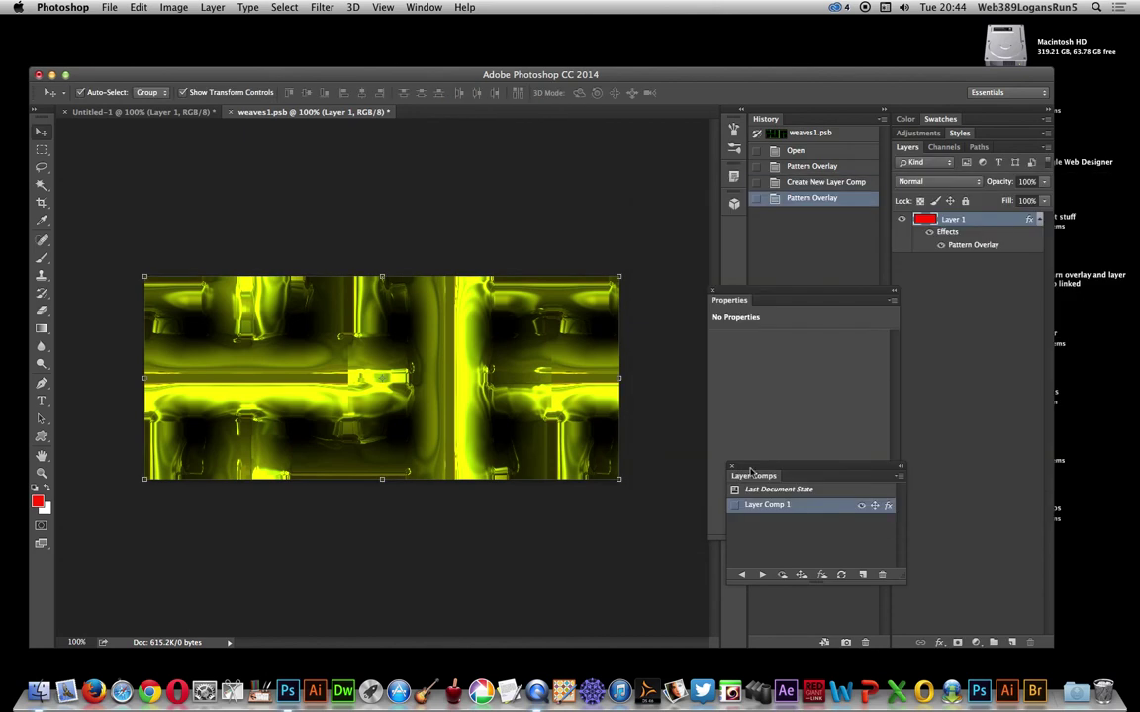
# Save the yellow weave look as new Layer Comp 2
pyautogui.click(887, 476)
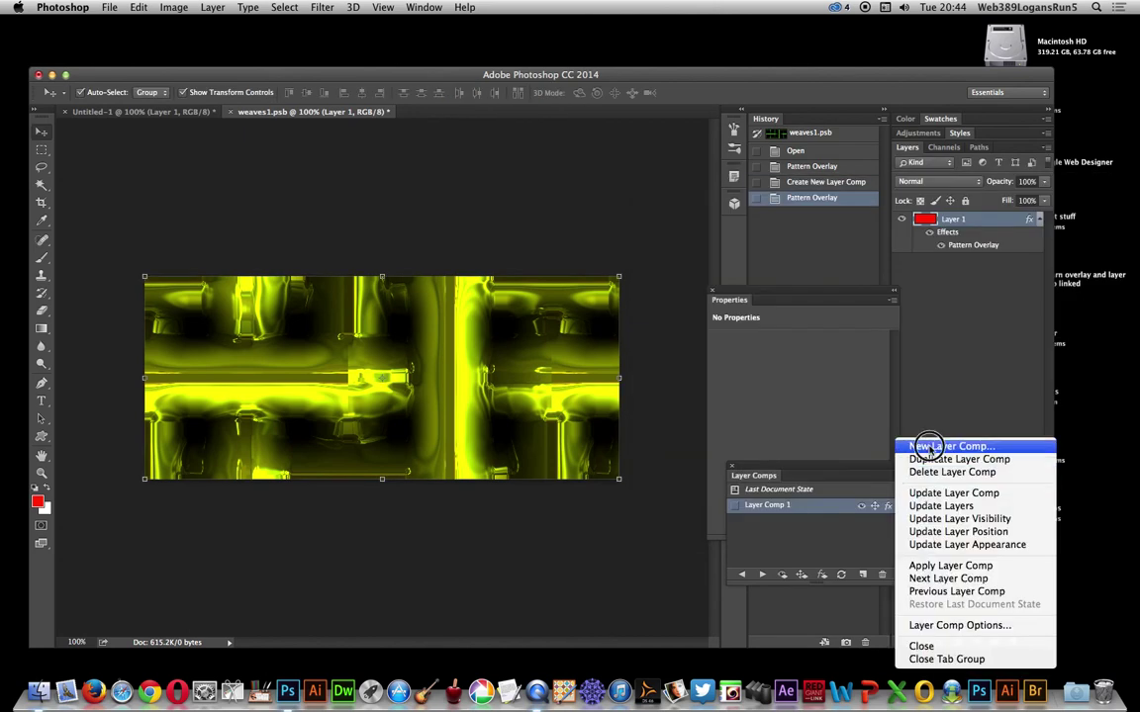
pyautogui.click(930, 447)
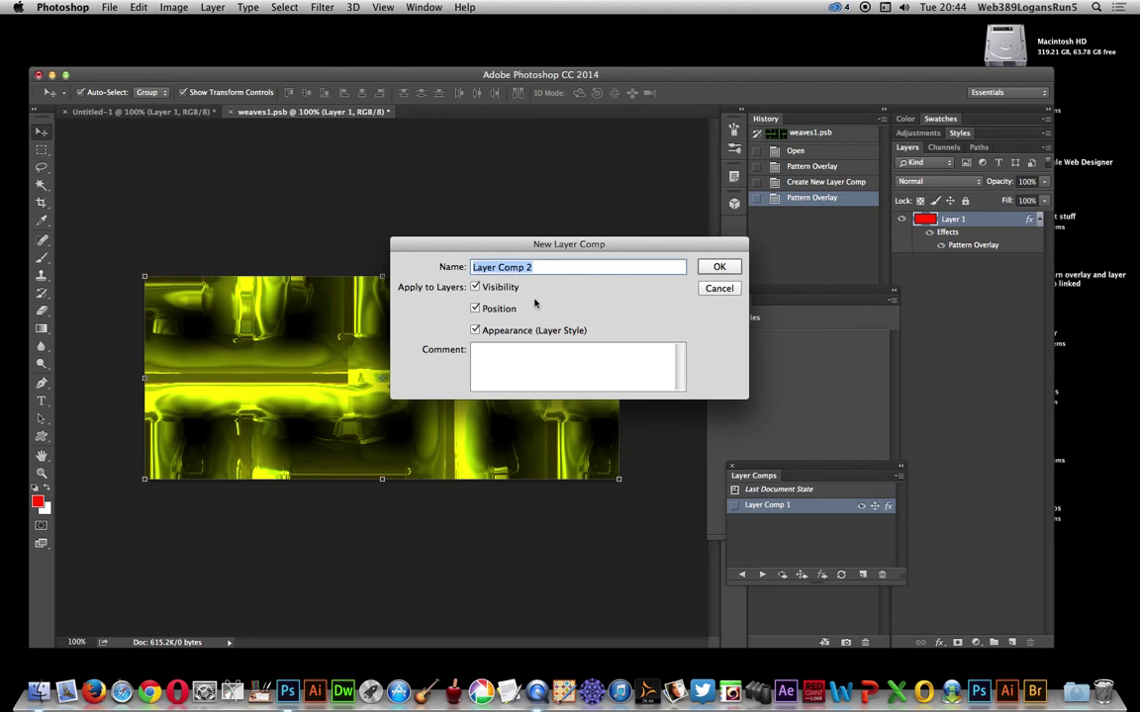
pyautogui.click(720, 267)
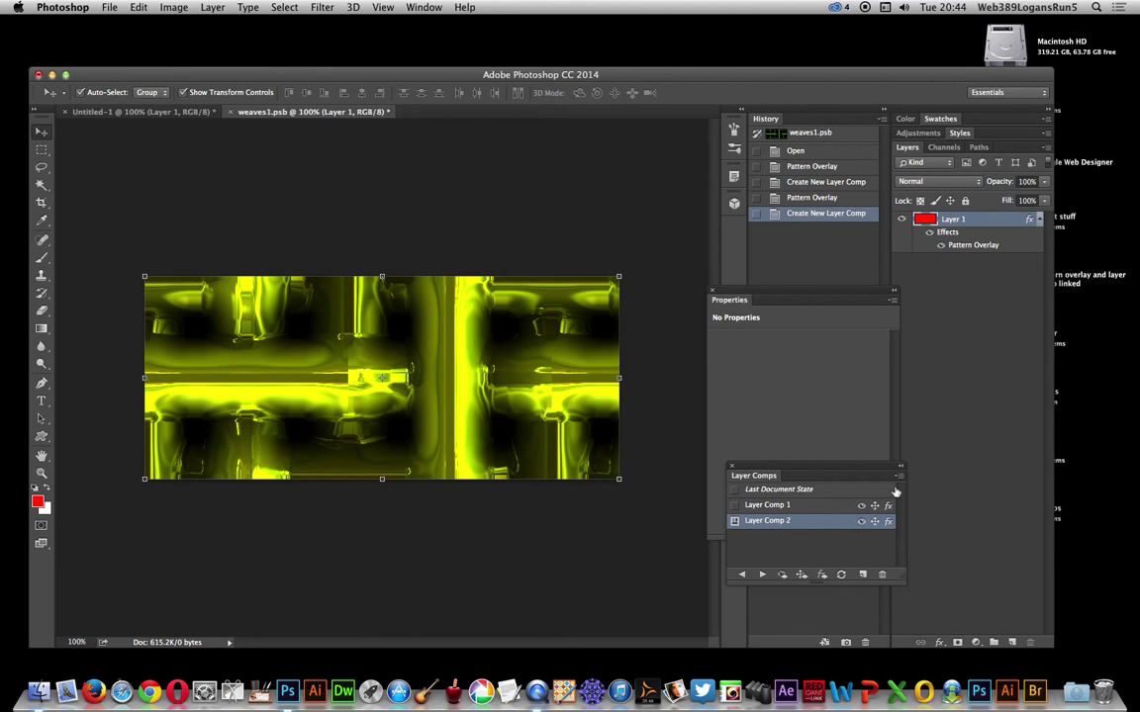
# Switch the Pattern Overlay to the black-and-white woven pattern at 31% scale
pyautogui.doubleClick(965, 246)
pyautogui.click(871, 276)
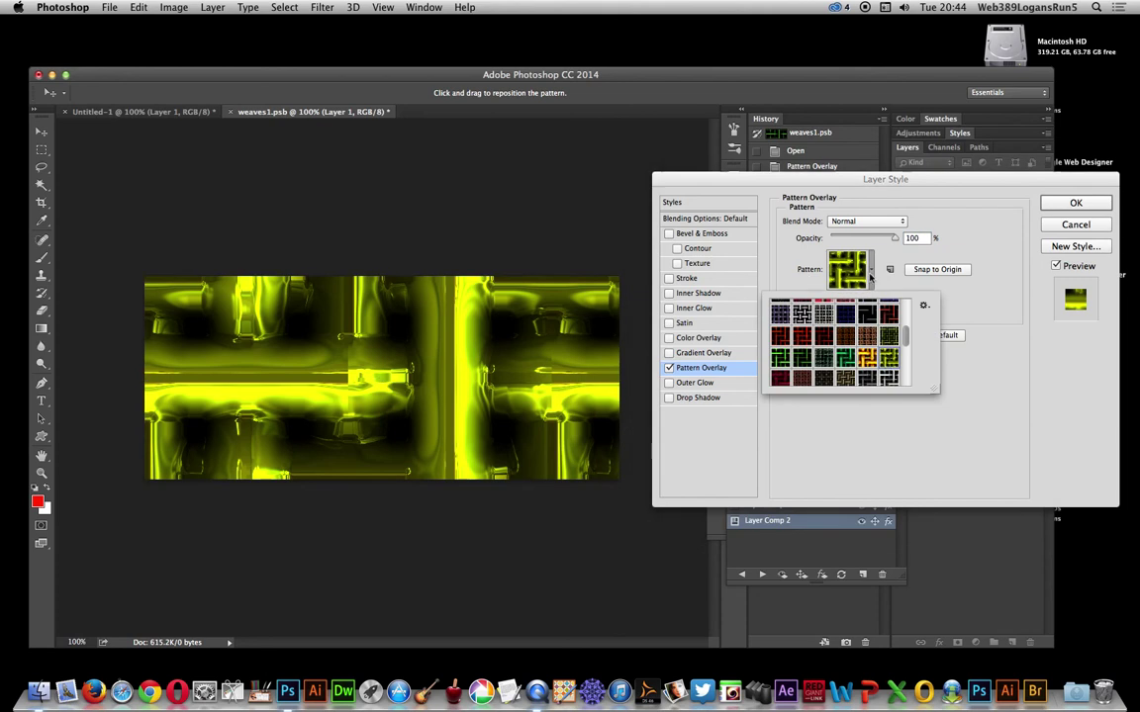
pyautogui.click(888, 374)
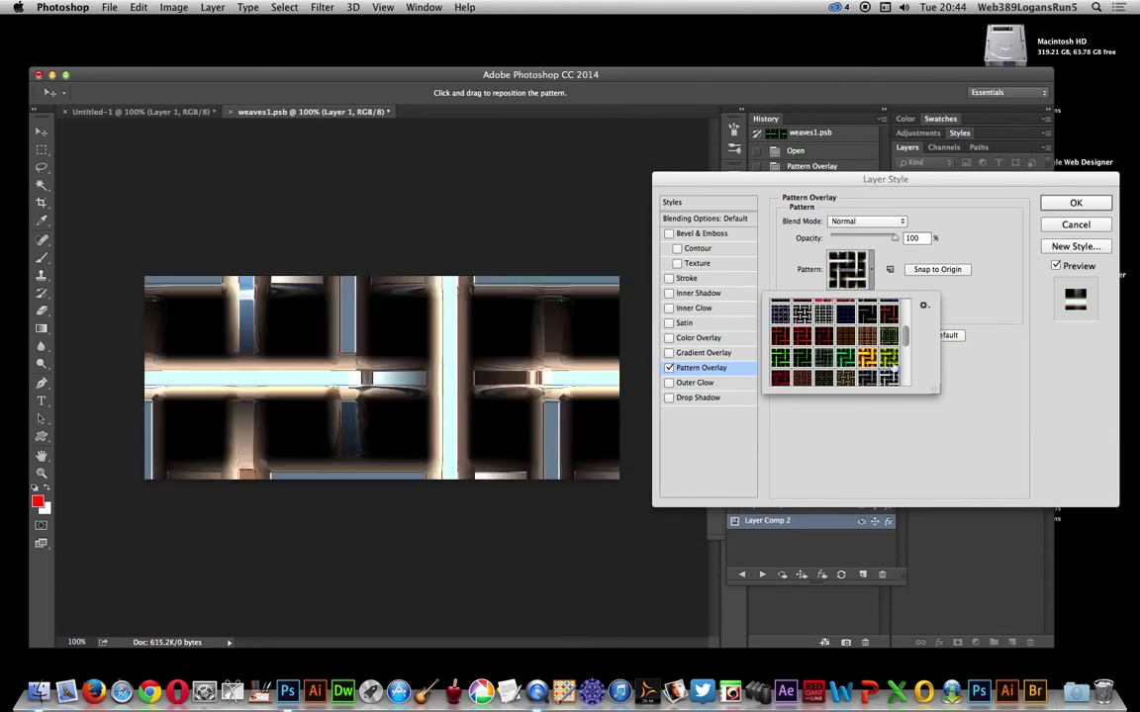
pyautogui.click(944, 377)
pyautogui.moveTo(859, 299); pyautogui.dragTo(835, 301)
pyautogui.click(1074, 201)
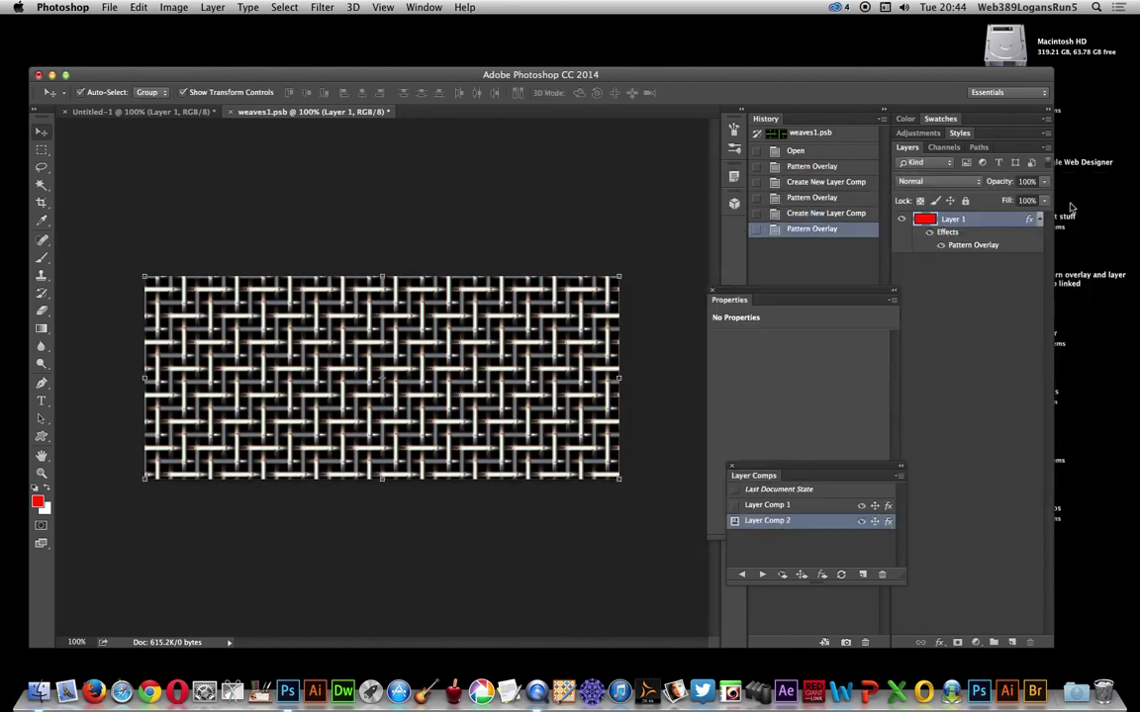
# Store the woven pattern look as new Layer Comp 3
pyautogui.click(898, 477)
pyautogui.click(935, 445)
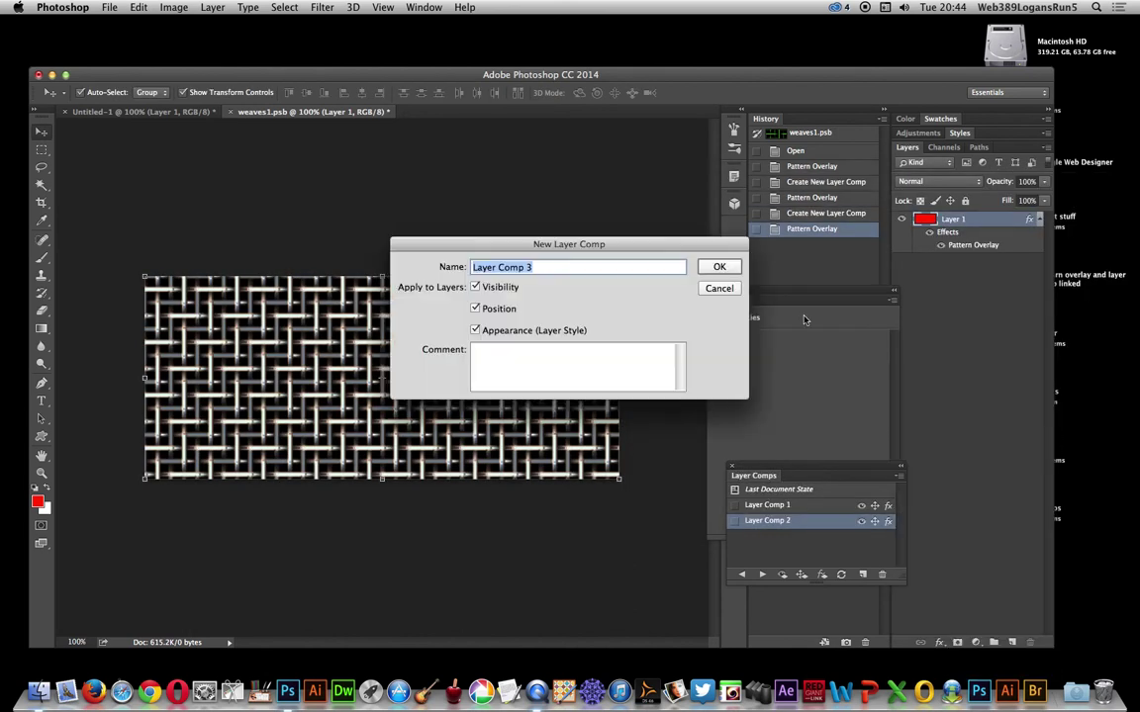
pyautogui.click(722, 267)
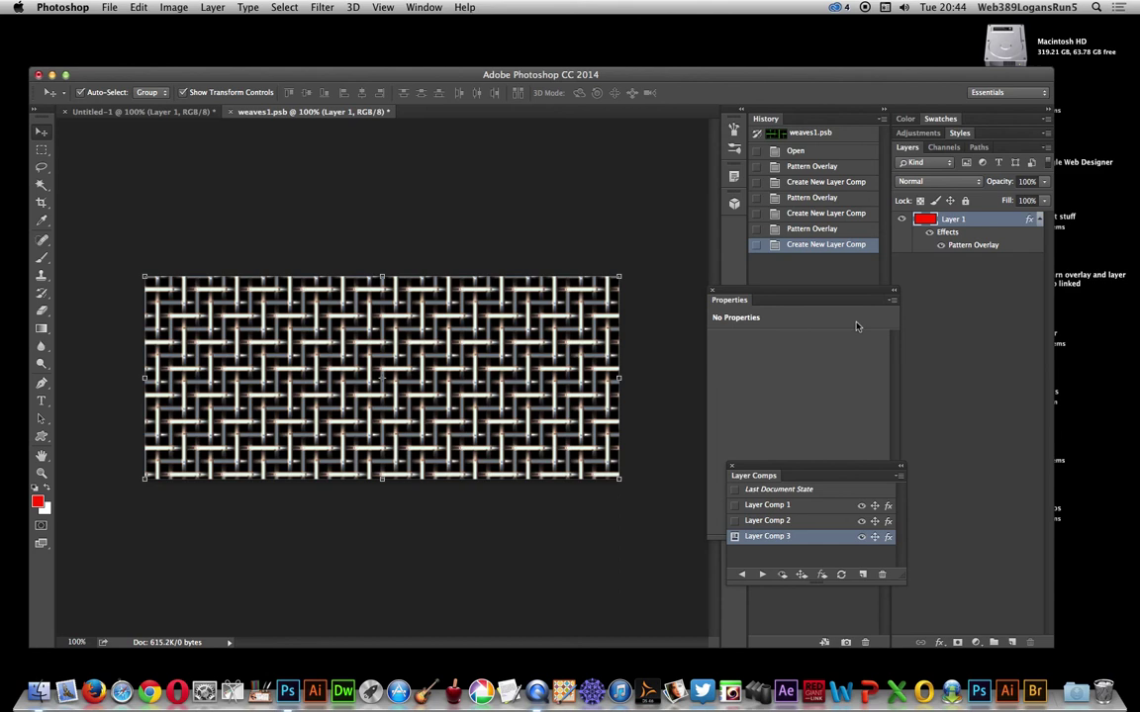
pyautogui.doubleClick(966, 248)
pyautogui.click(849, 270)
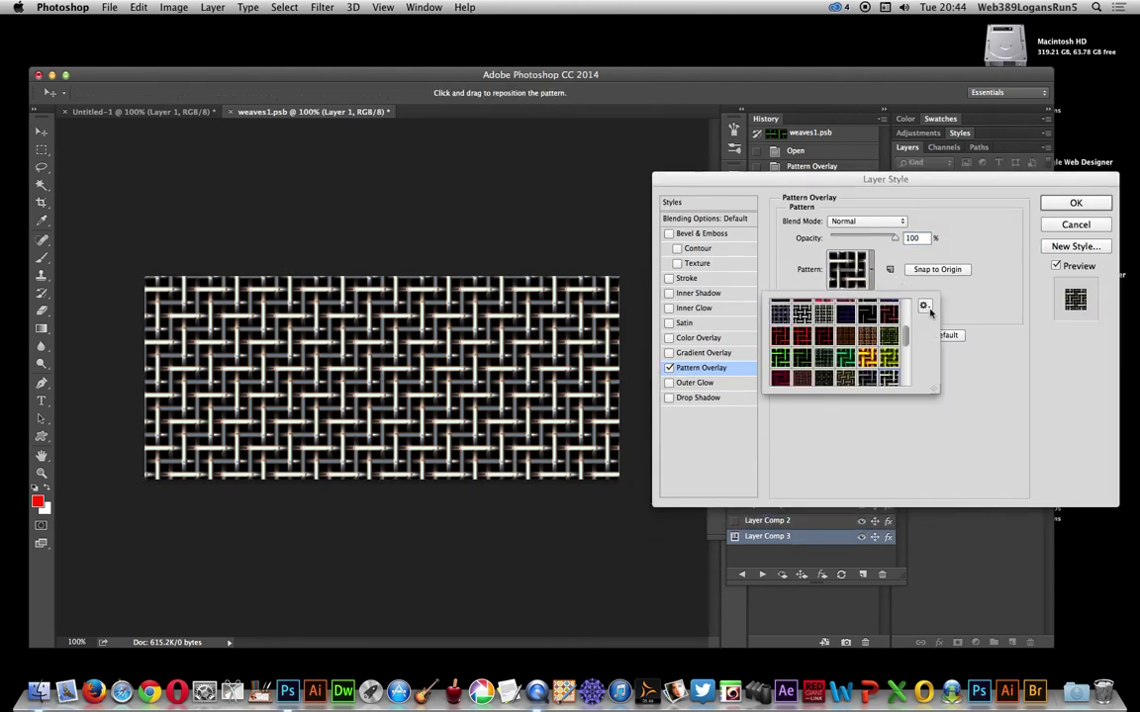
pyautogui.click(922, 306)
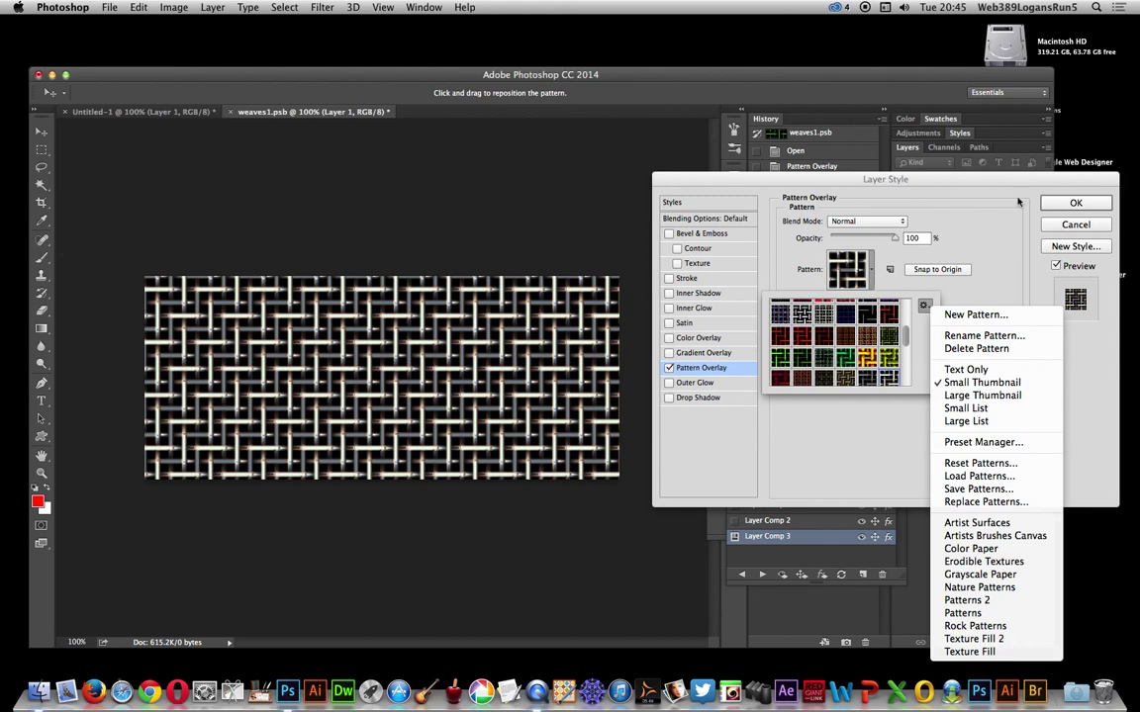
pyautogui.click(1064, 227)
pyautogui.click(1063, 226)
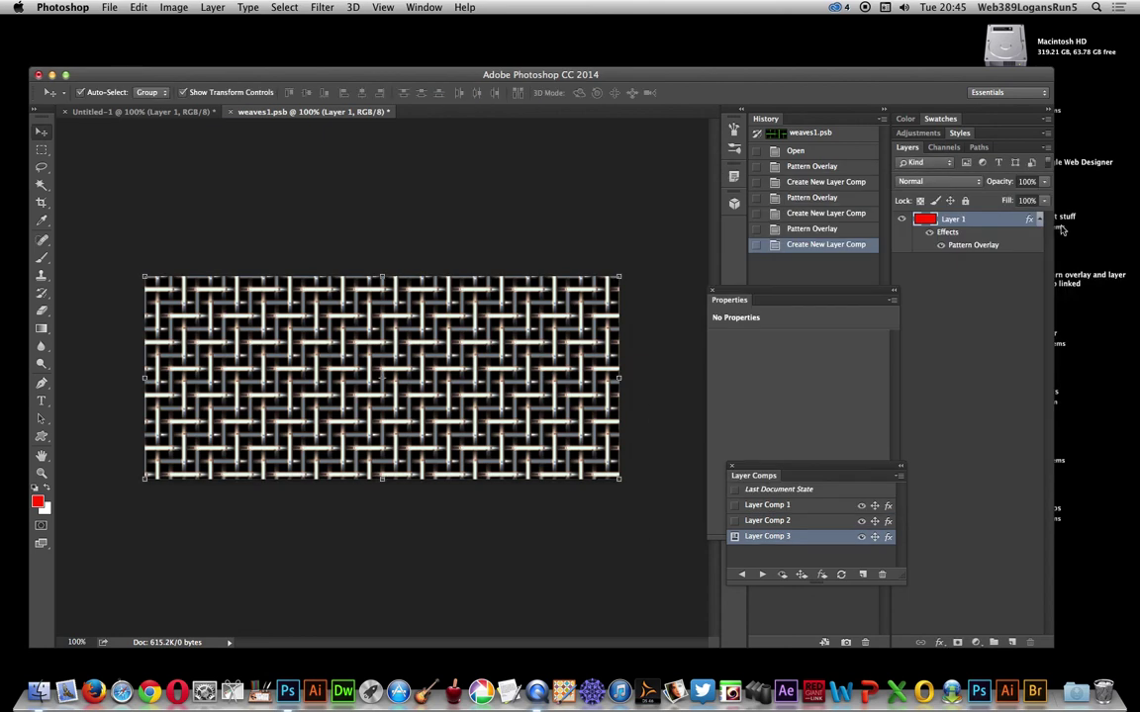
# Save and close weaves1.psb, then move the Properties panel left in Untitled-1
pyautogui.click(231, 112)
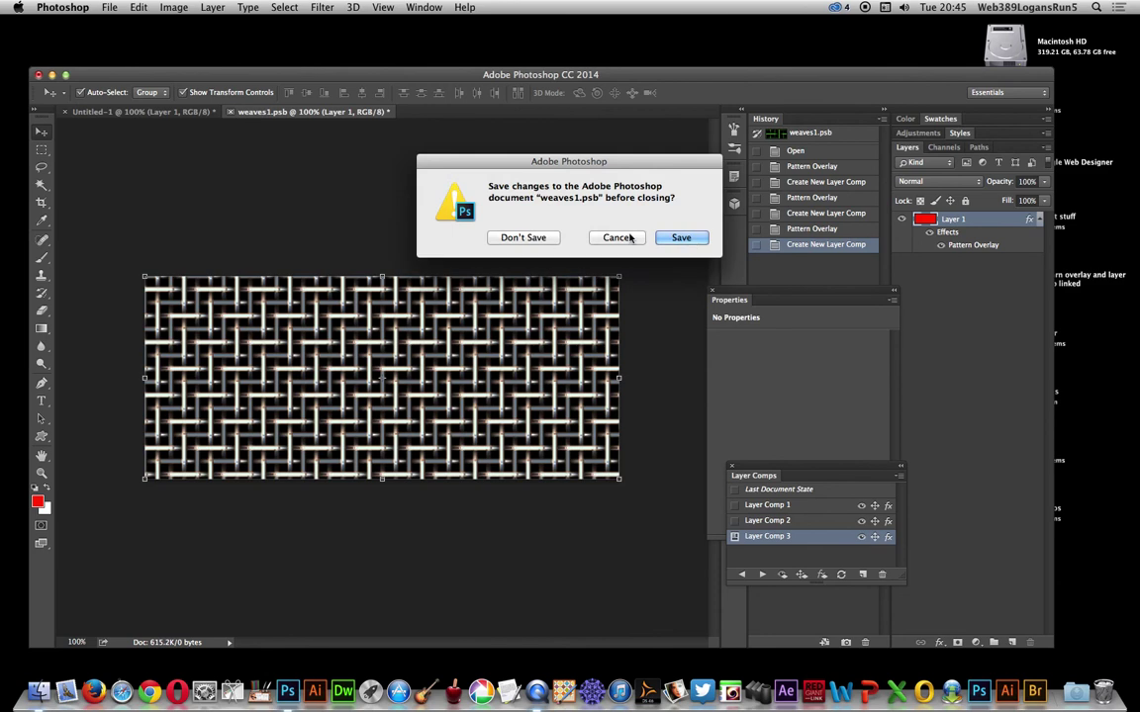
pyautogui.click(690, 241)
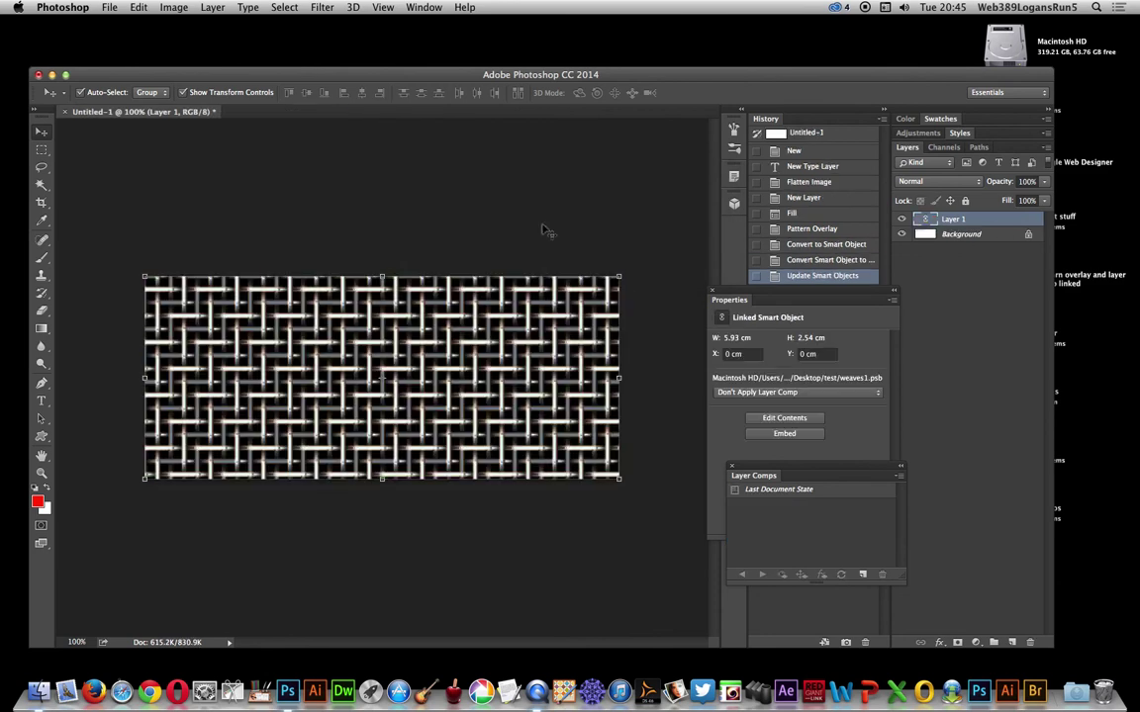
pyautogui.click(739, 295)
pyautogui.moveTo(739, 295); pyautogui.dragTo(675, 296)
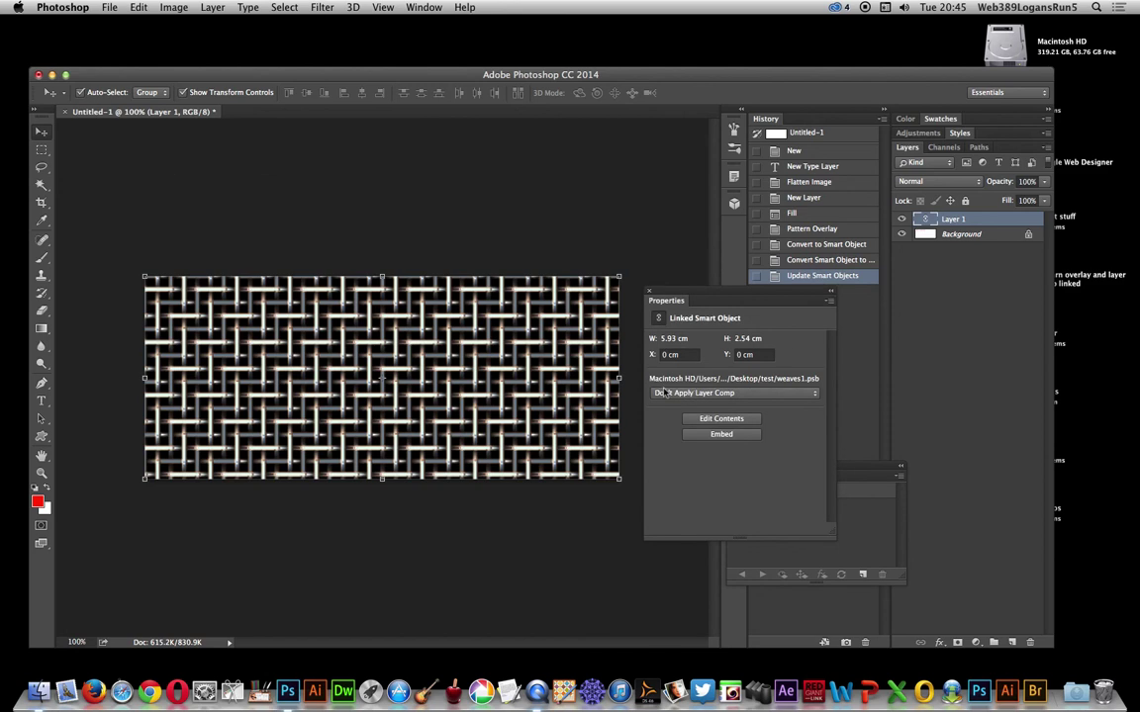
# Cycle the linked smart object through Layer Comps 1, 2, 3 and 2, ending on Layer Comp 1
pyautogui.click(740, 394)
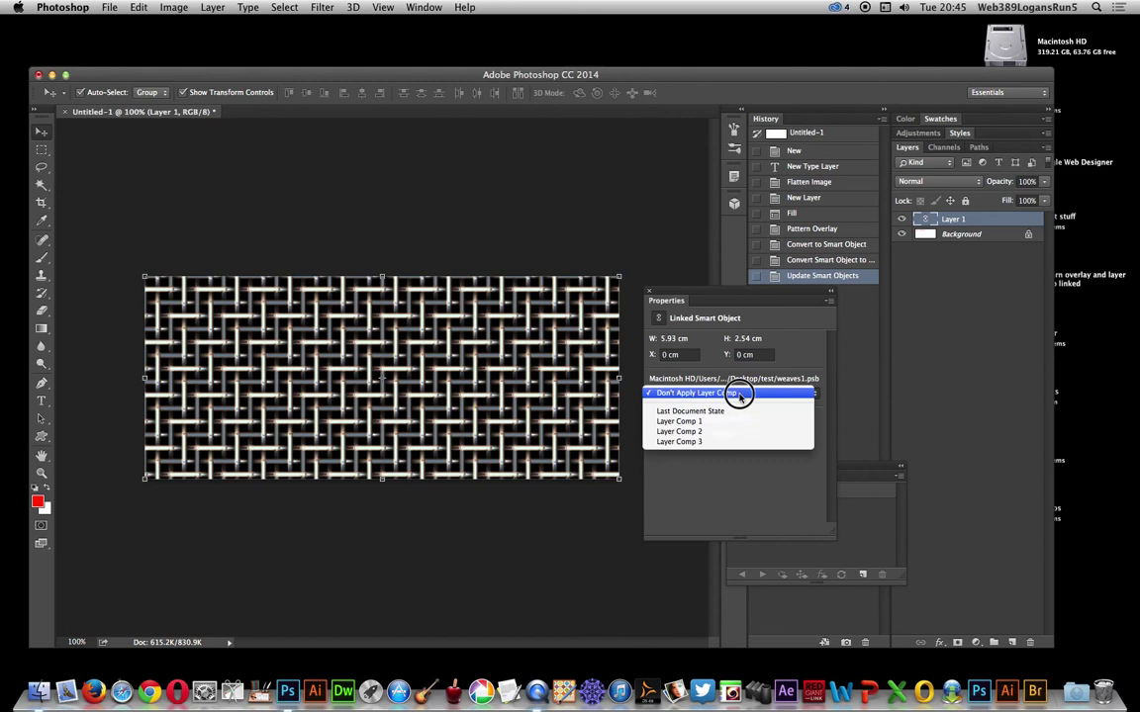
pyautogui.click(711, 422)
pyautogui.click(720, 393)
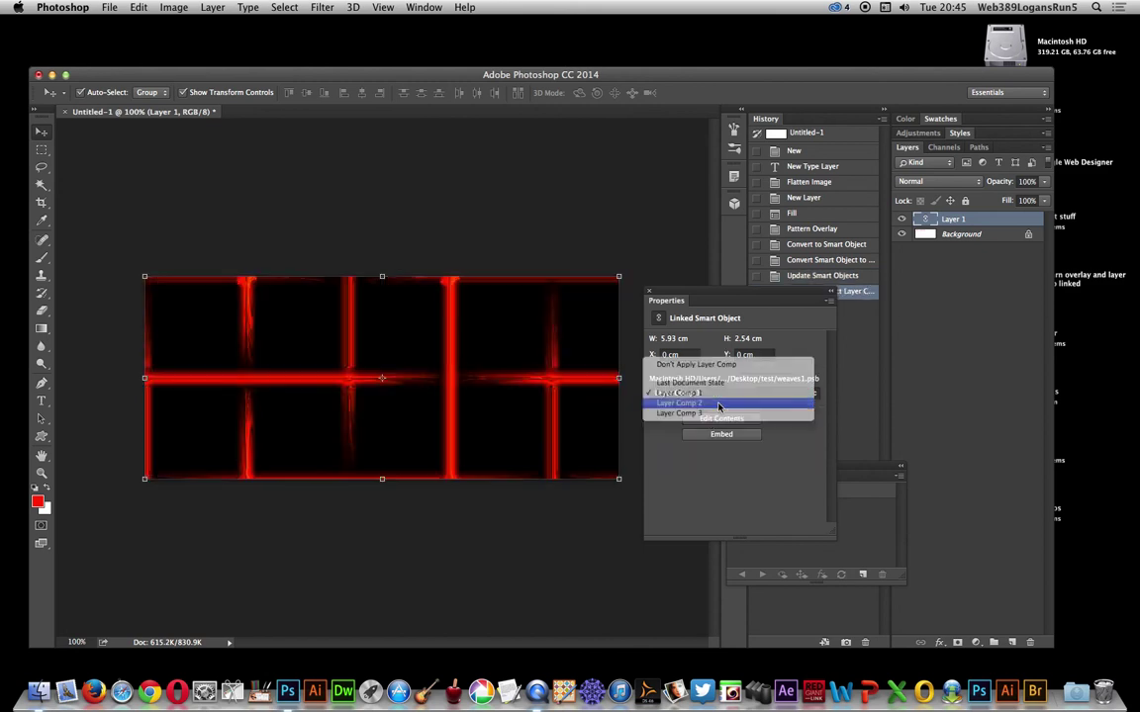
pyautogui.click(719, 407)
pyautogui.click(719, 393)
pyautogui.click(709, 403)
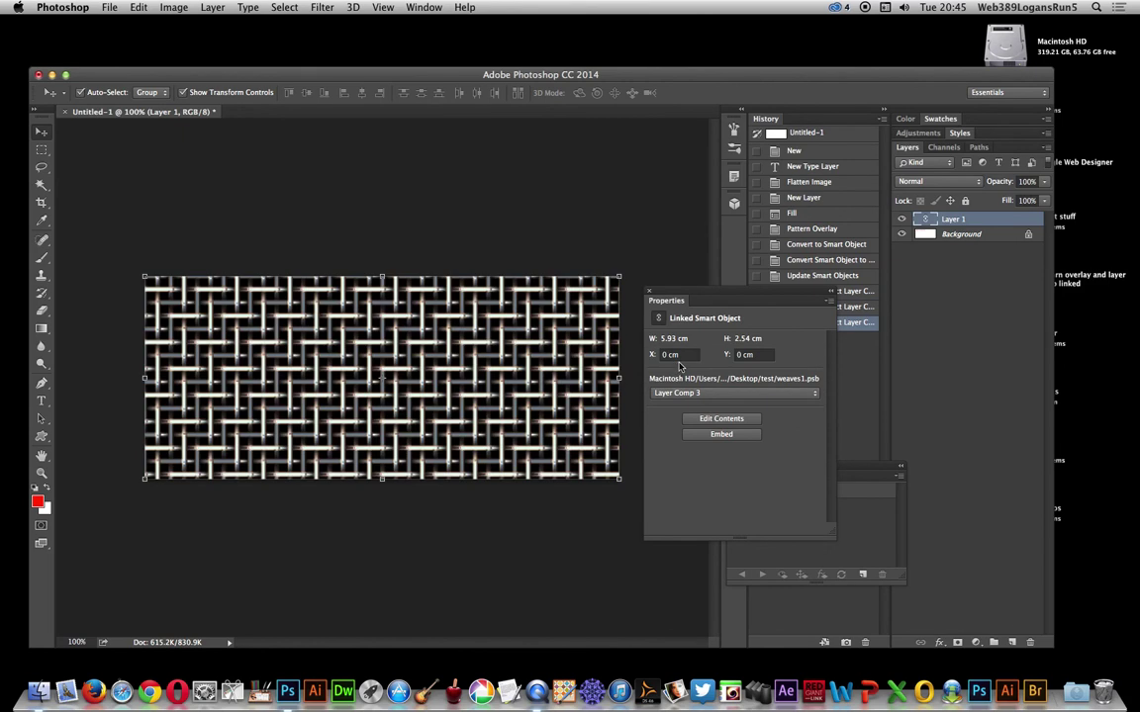
pyautogui.click(719, 393)
pyautogui.click(718, 383)
pyautogui.click(720, 393)
pyautogui.click(728, 383)
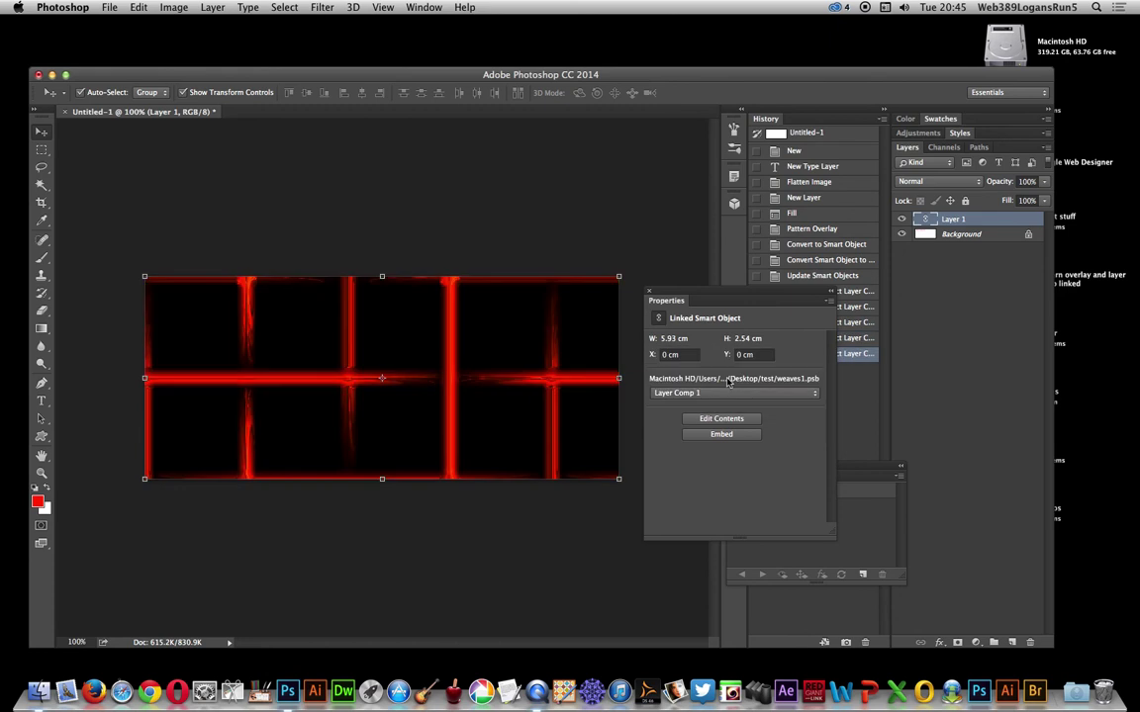